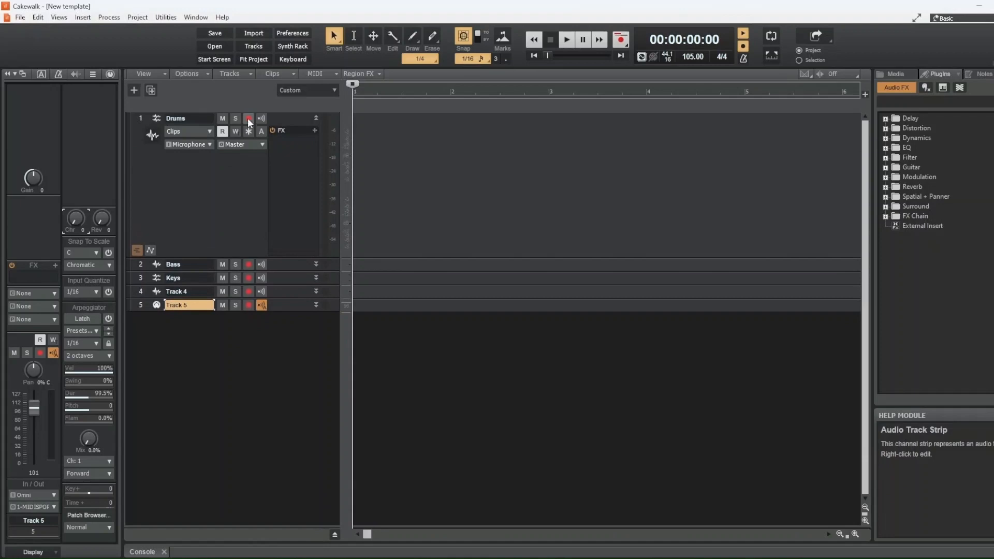
Arm the Drums track for recording and reset its meter's clip indicator
left_click(249, 118)
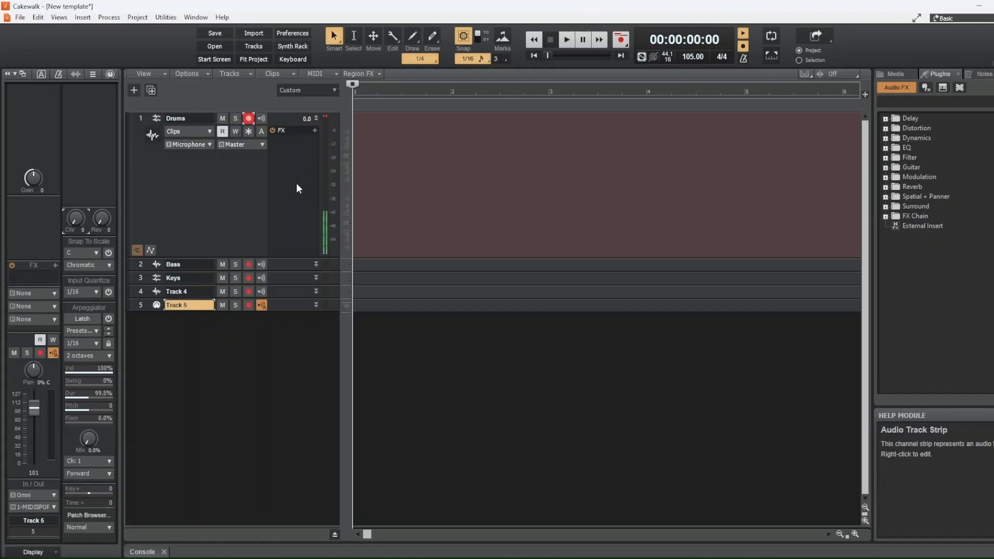
left_click(325, 117)
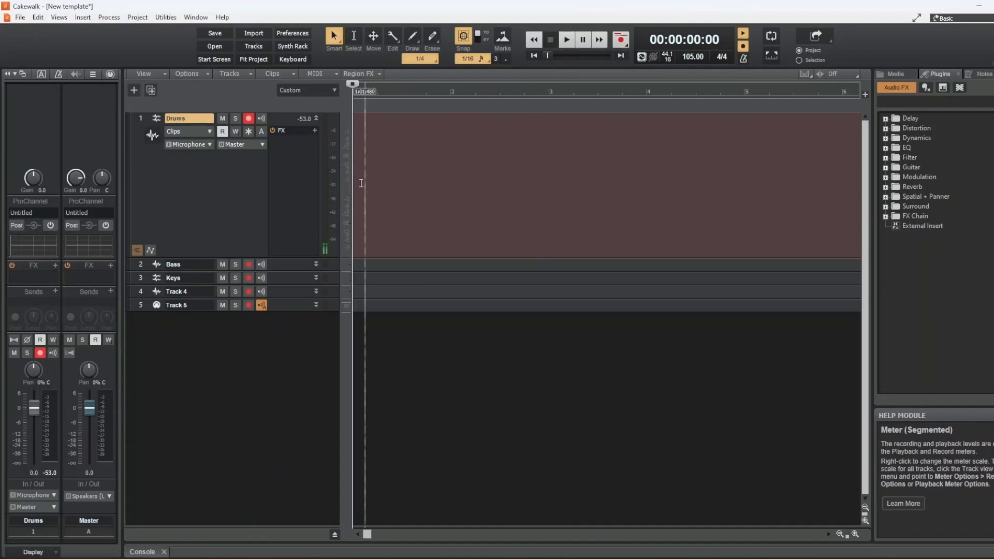
Record a drum take on the Drums track, producing the roughly five-bar clip Record 1
left_click(620, 40)
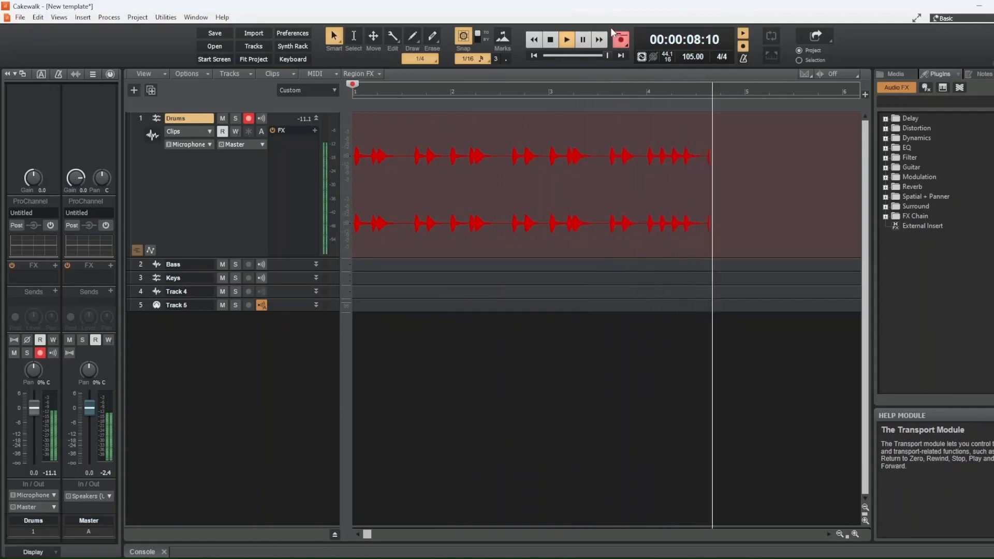
left_click(551, 40)
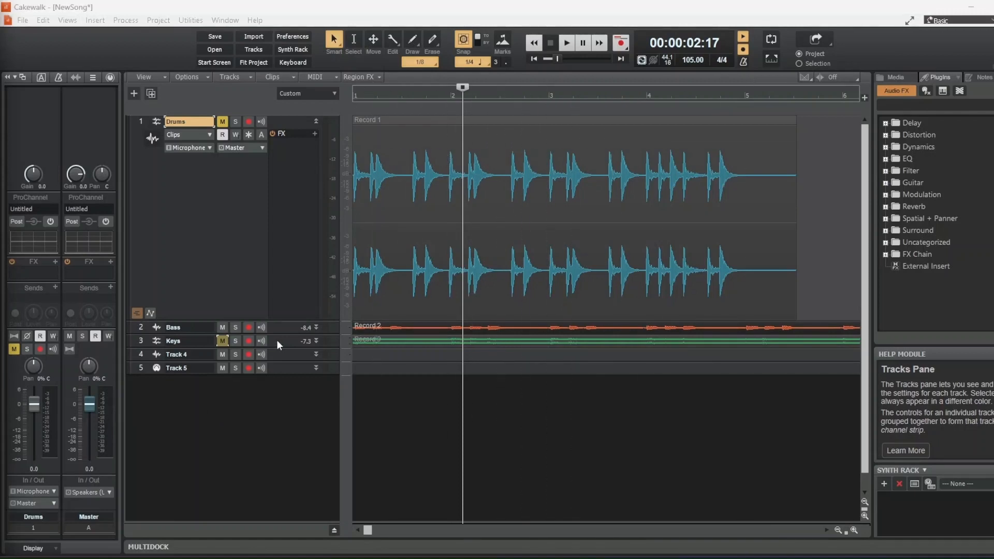
Insert a new instrument track using the SI-Drum Kit synth from the track header menu
right_click(136, 139)
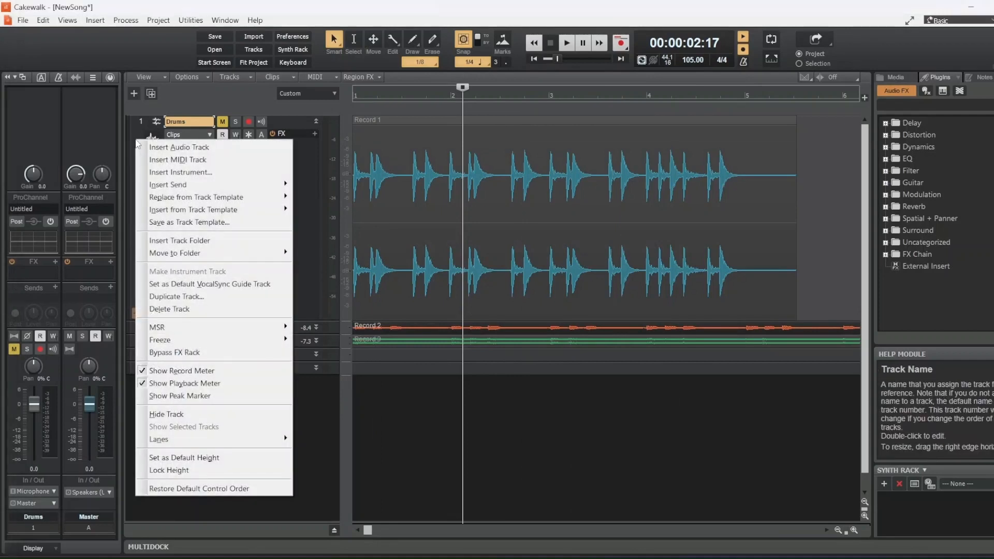
left_click(169, 173)
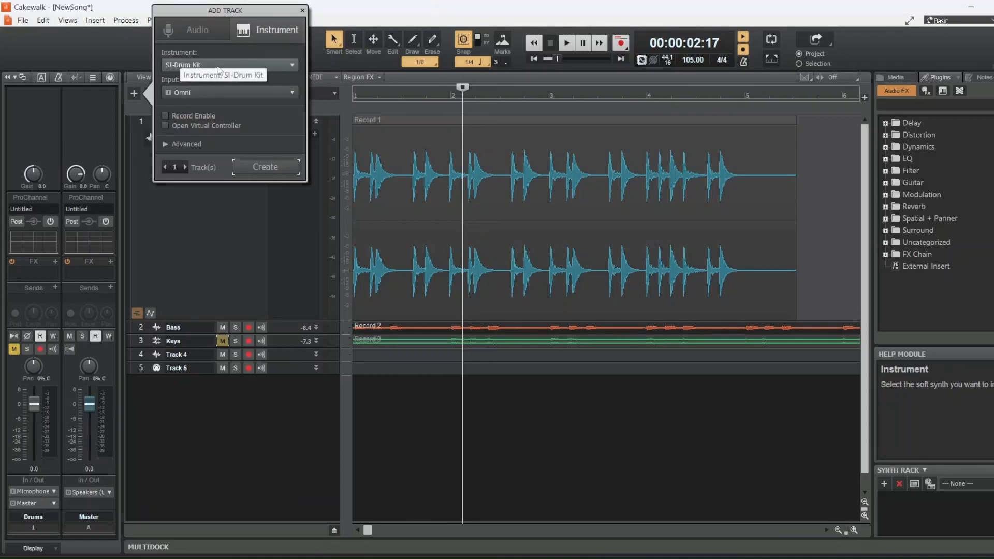
left_click(293, 66)
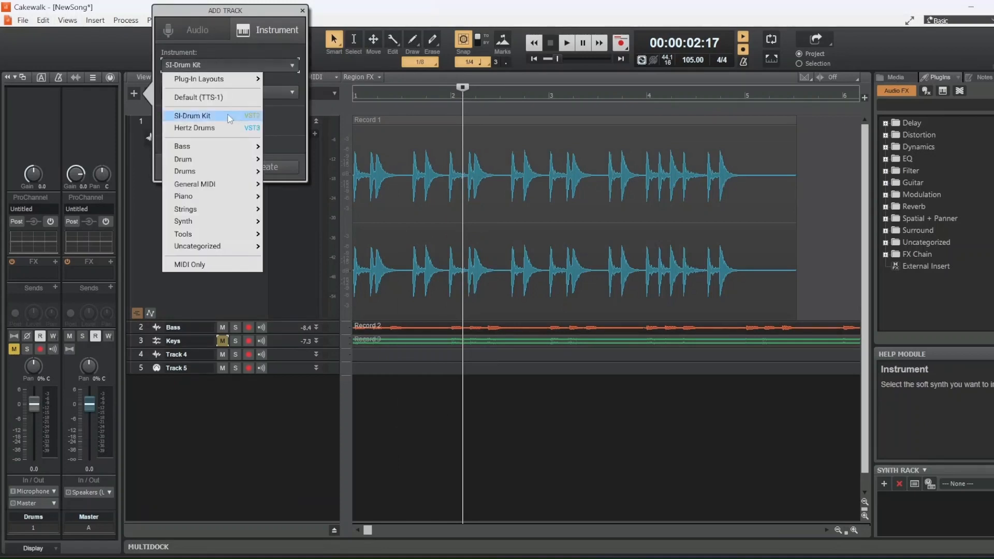
mouse_move(221, 172)
left_click(290, 171)
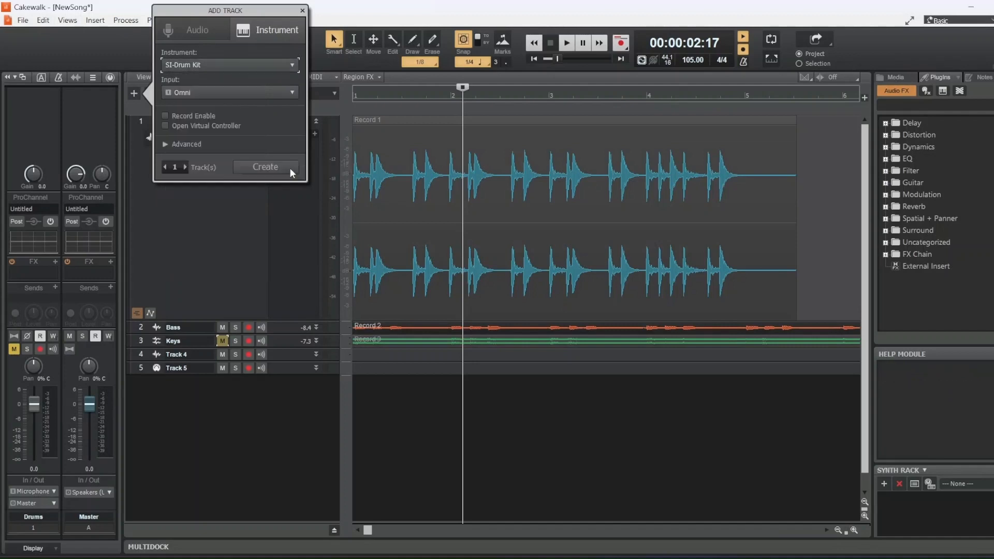
left_click(262, 169)
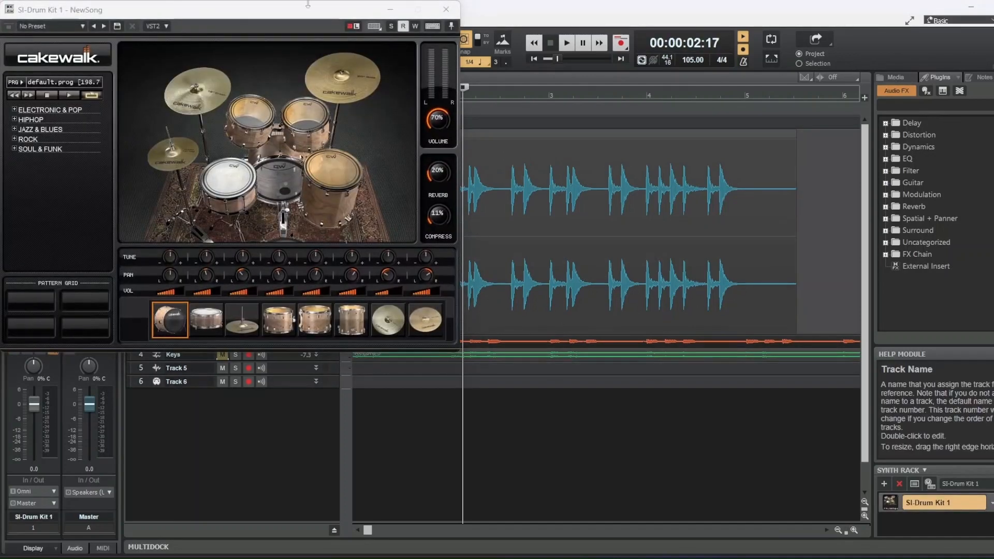
Move the SI-Drum Kit window to the lower right, shrink Drums and expand SI-Drum Kit 1
left_click_drag(285, 8, 852, 173)
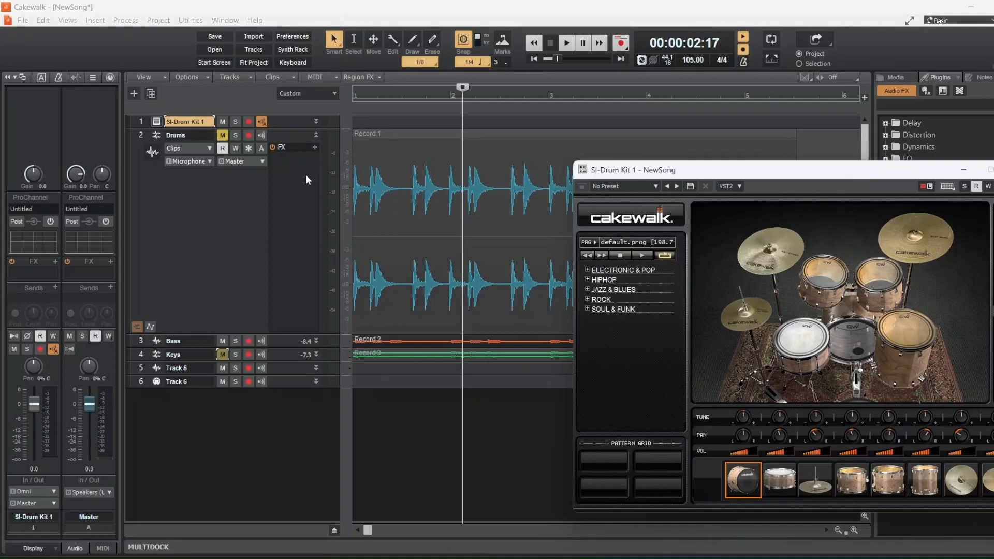
left_click_drag(287, 335, 287, 236)
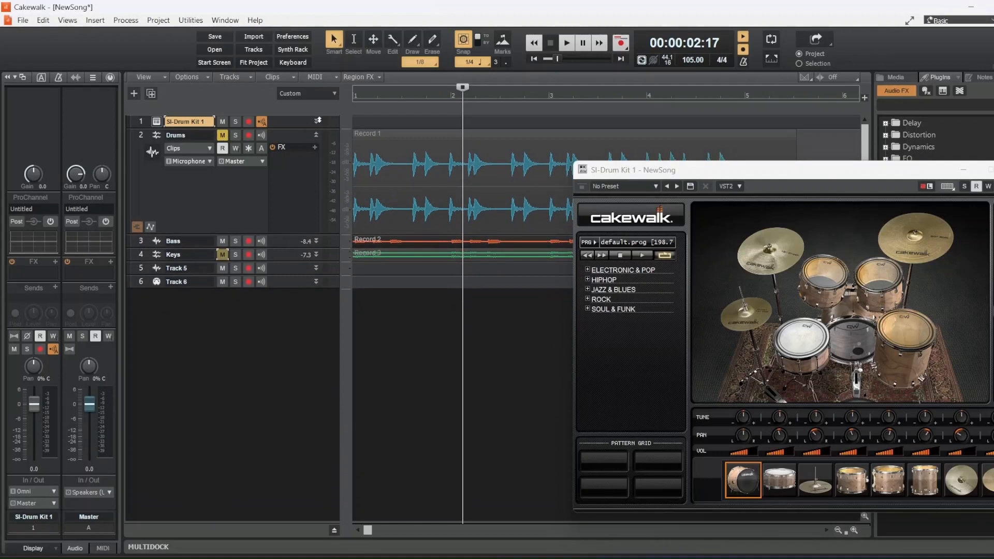
left_click(317, 121)
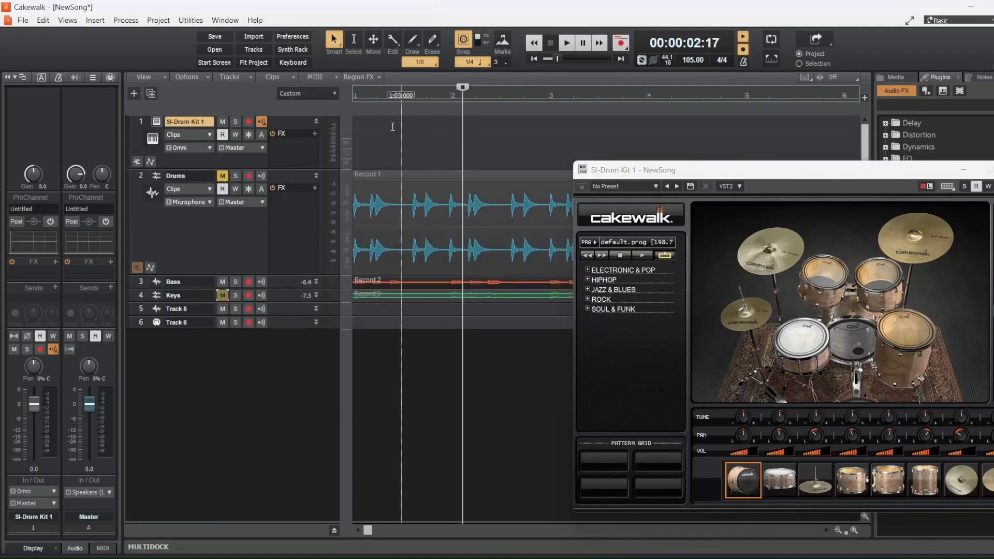
Open the SI-Drum Kit 1 piano roll and scroll through its drum keyboard
double_click(372, 131)
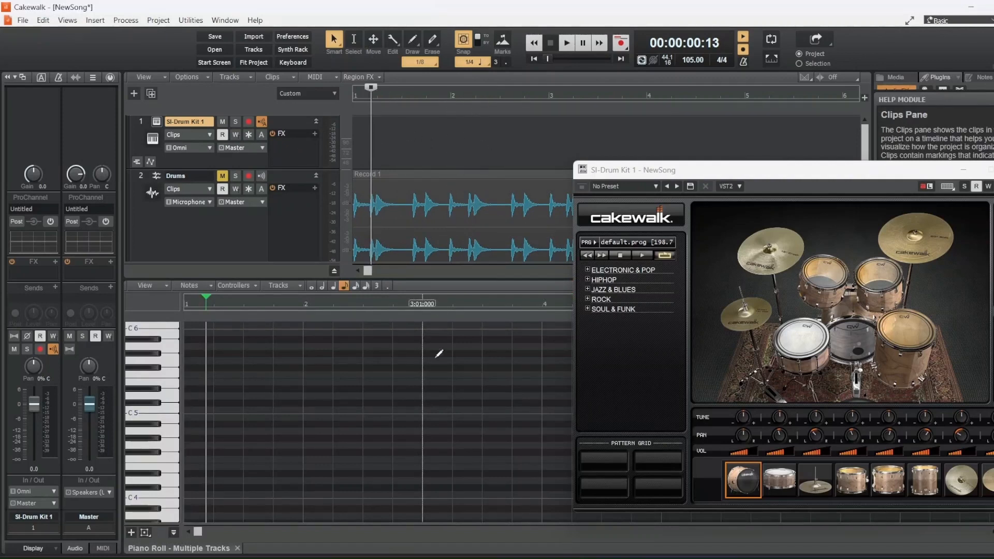
scroll(158, 451, "down", 10)
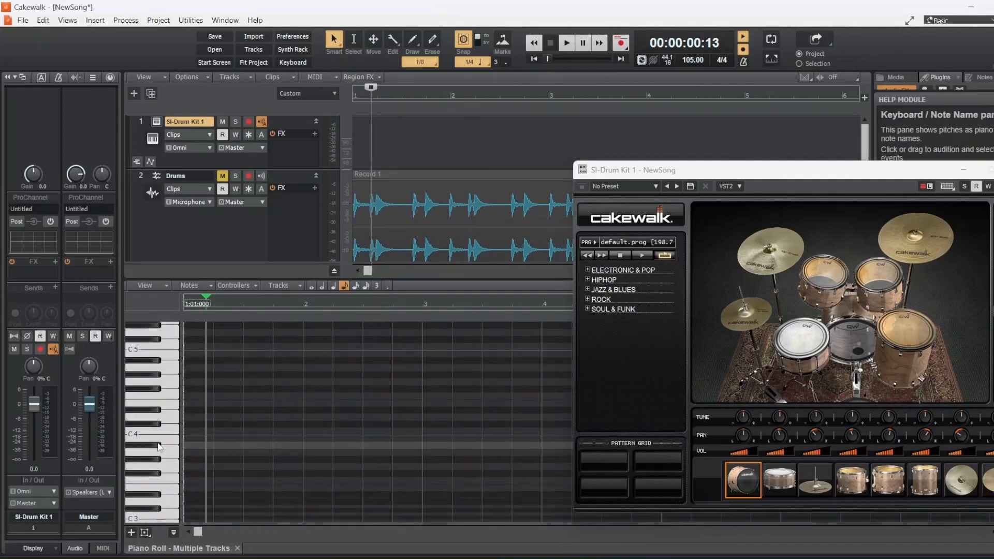
scroll(160, 446, "down", 5)
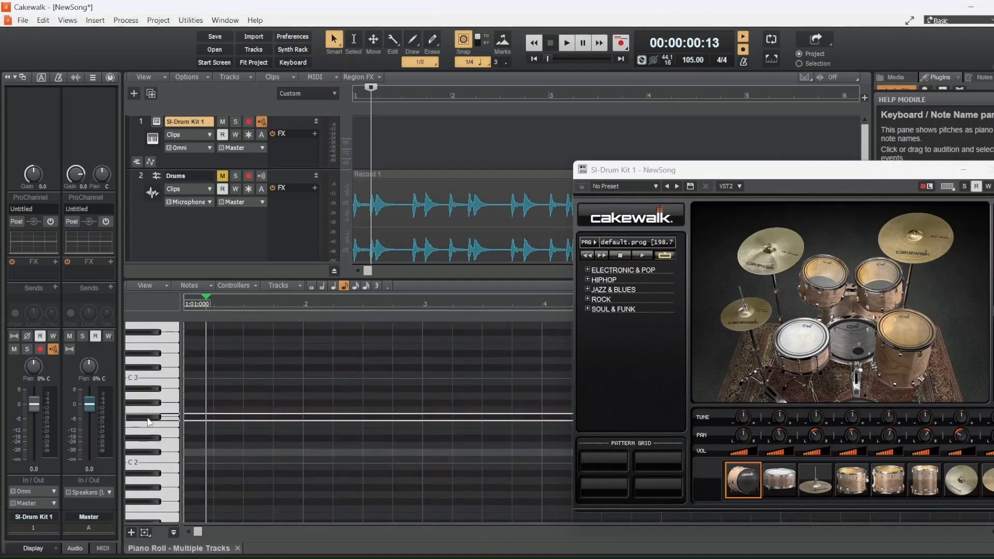
scroll(153, 483, "down", 2)
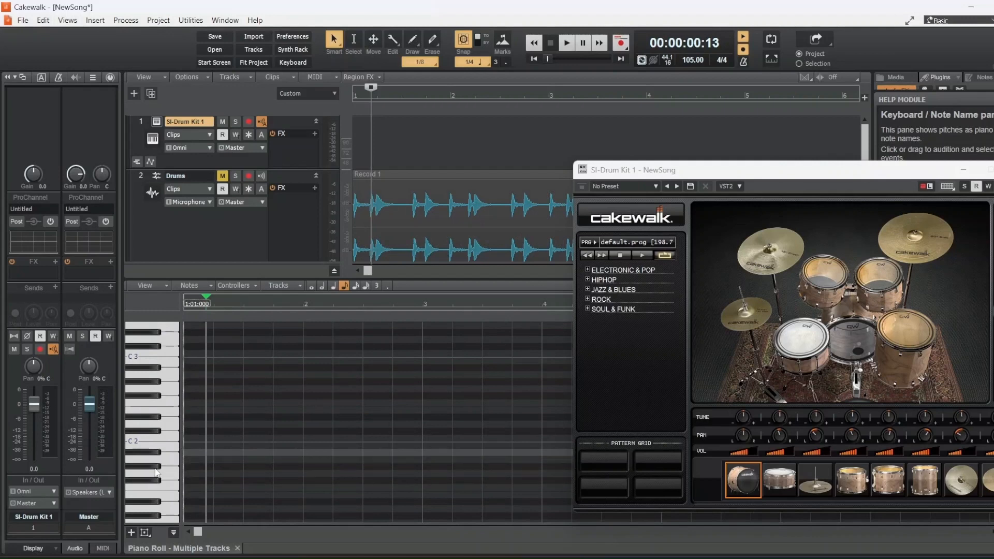
scroll(158, 468, "down", 1)
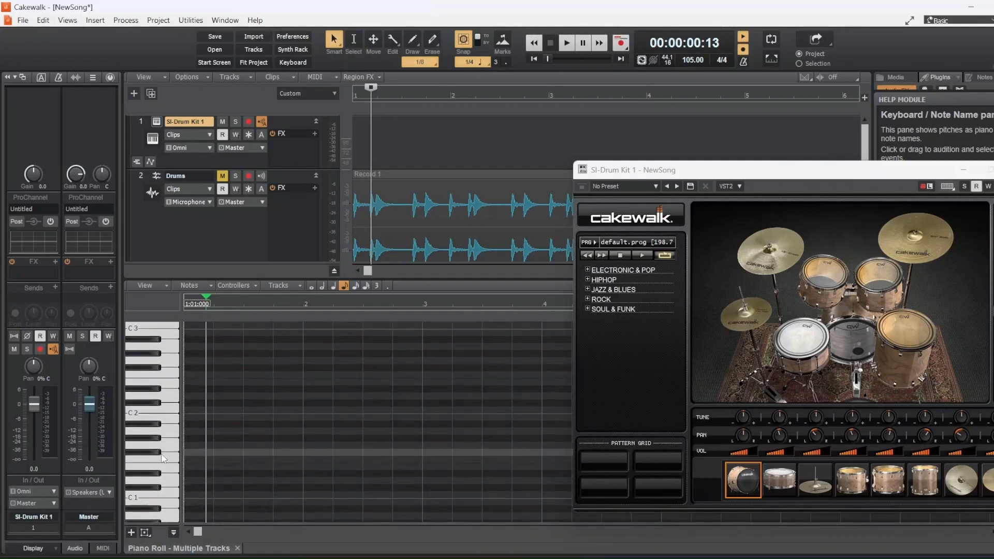
scroll(154, 400, "up", 2)
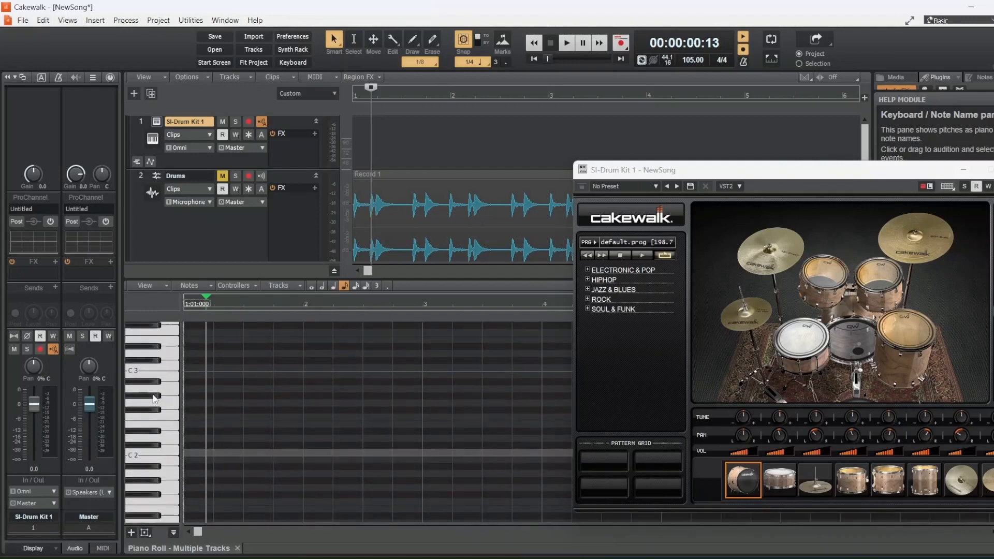
Audition several drum sounds on the keyboard and rewind playback to the project start
left_click(150, 328)
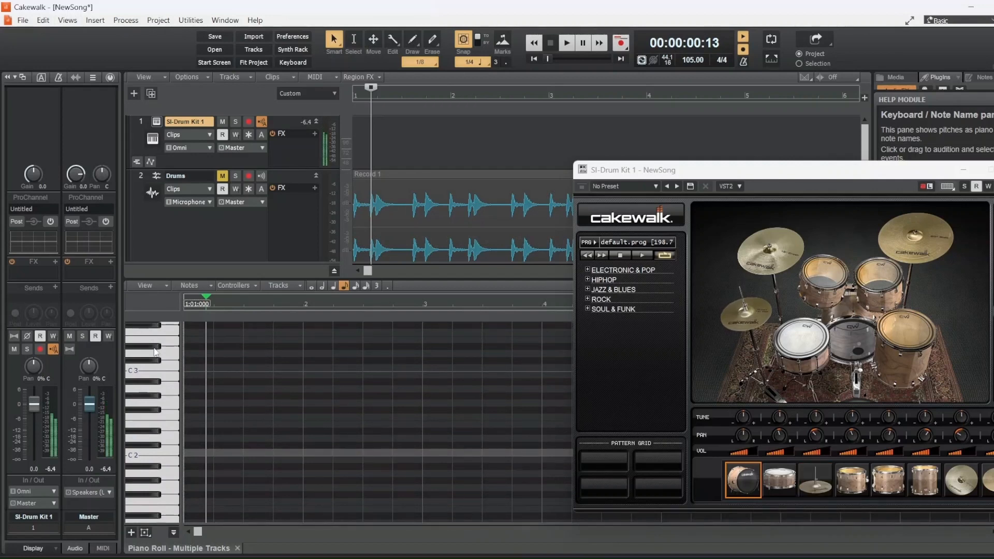
scroll(155, 372, "up", 4)
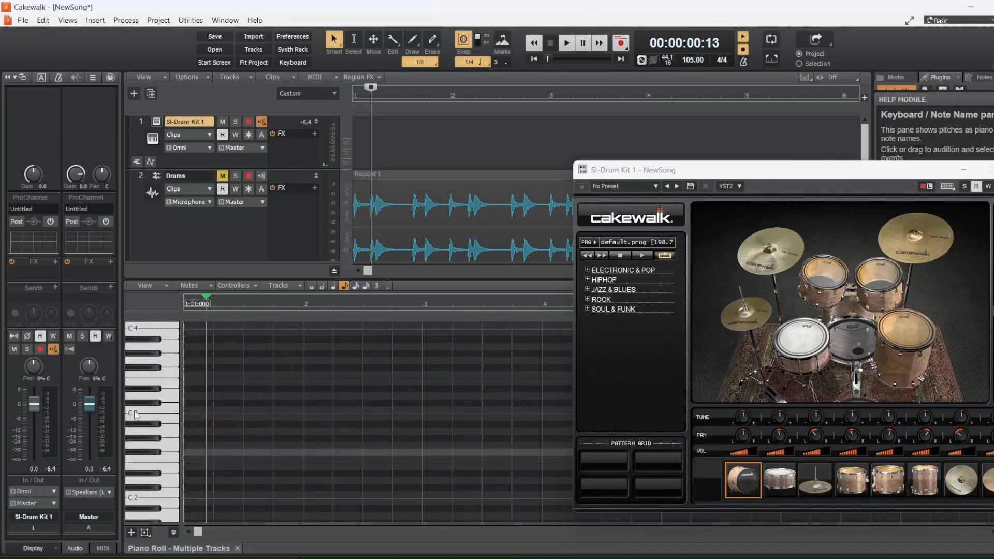
left_click(158, 369)
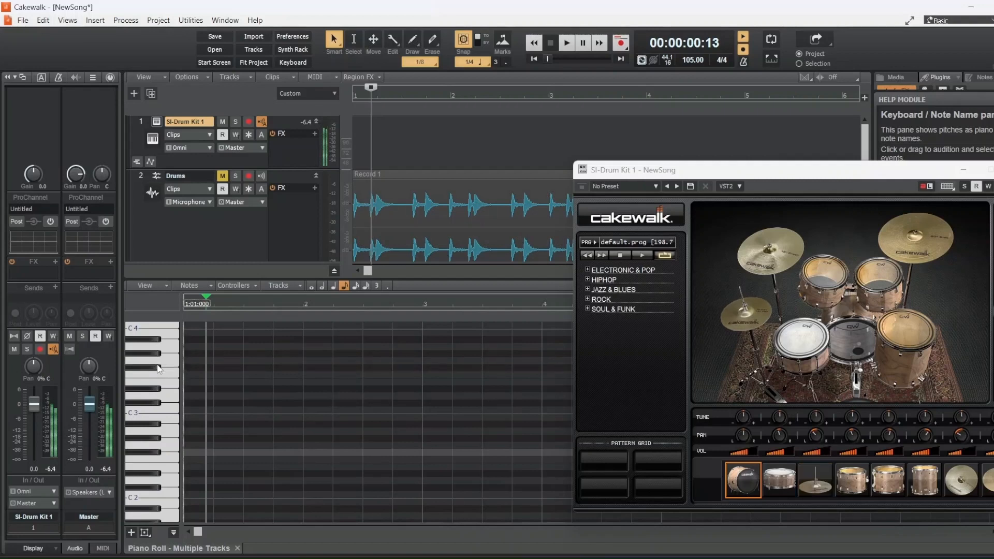
left_click(158, 369)
left_click(158, 369)
left_click(172, 387)
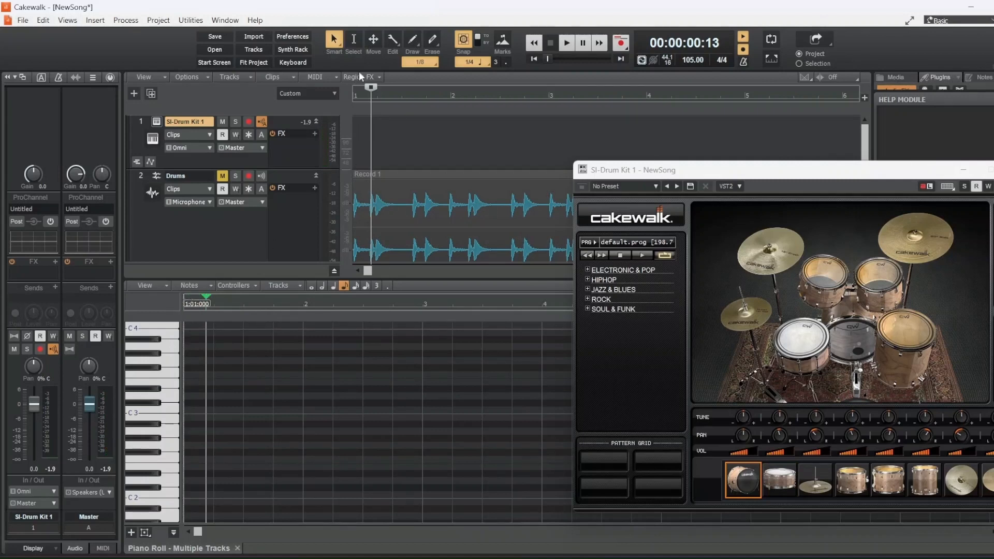
left_click(533, 46)
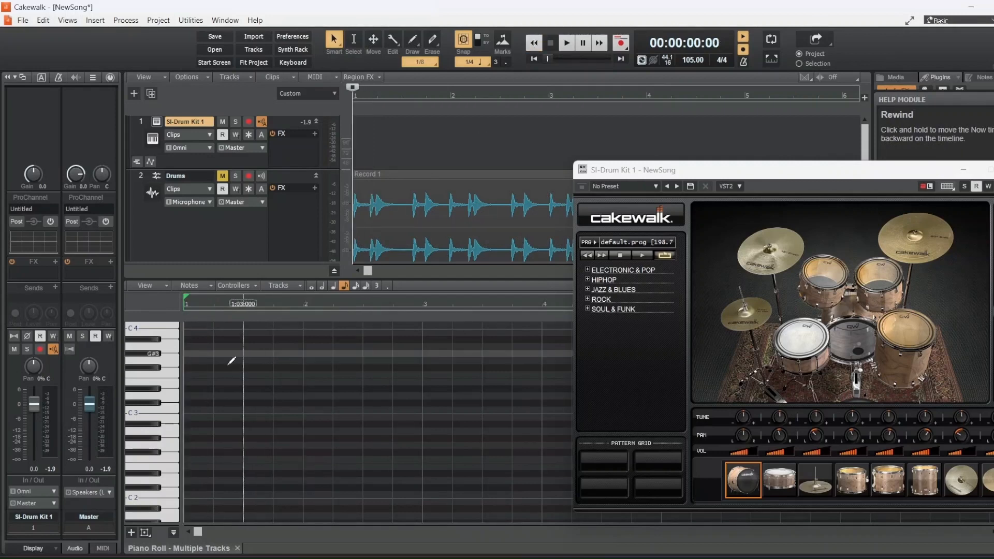
left_click(150, 370)
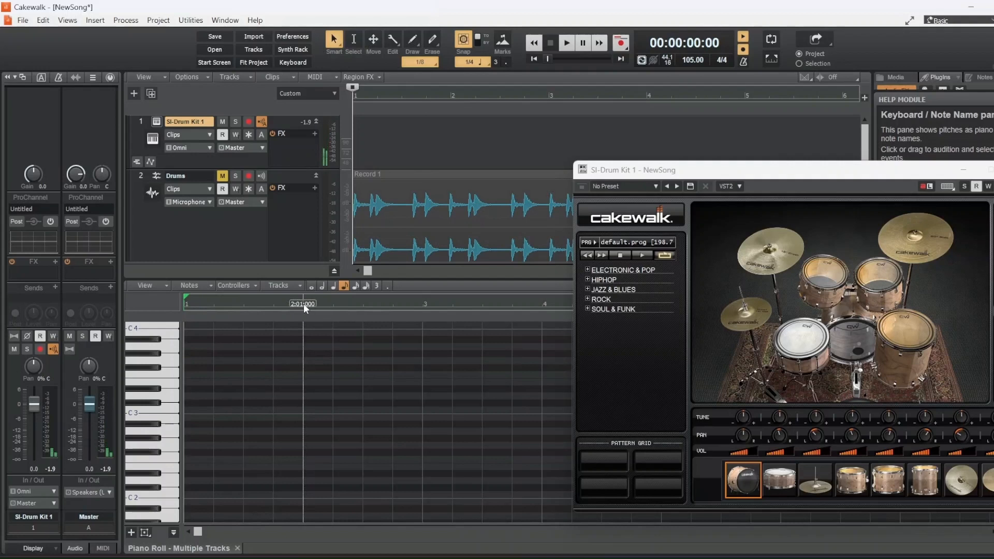
With the Draw tool, add F#3 notes on beats 1–4 of bar 1 plus an E3 downbeat
left_click(412, 41)
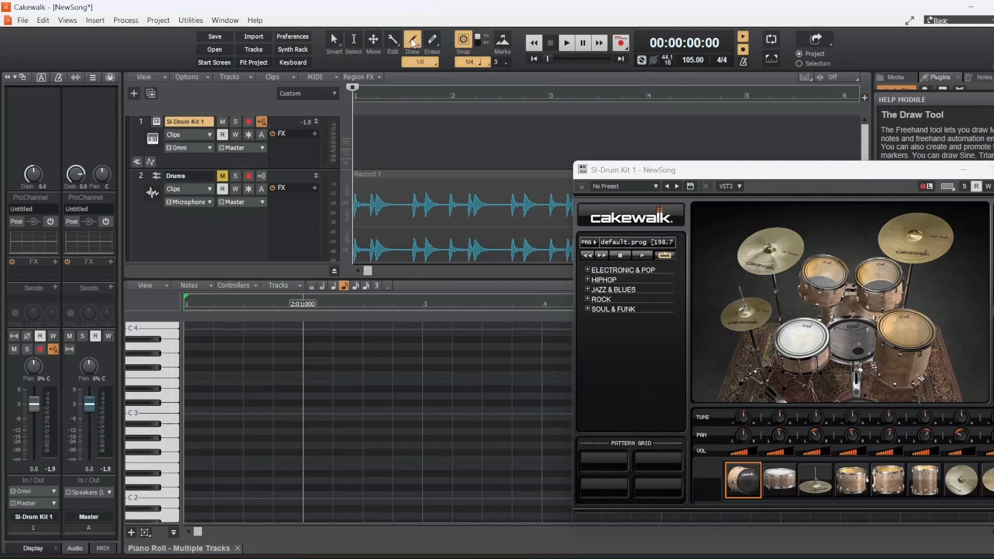
left_click(140, 369)
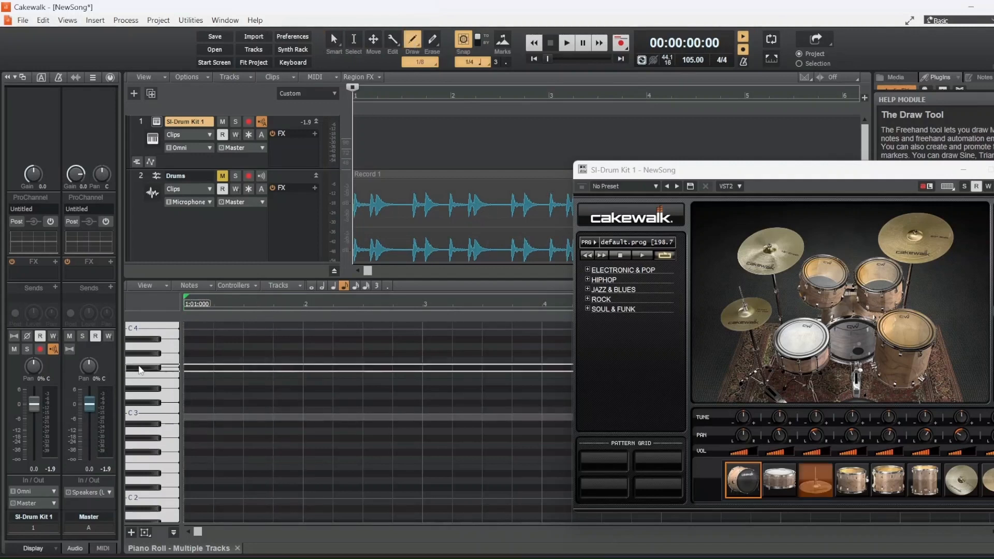
left_click(140, 370)
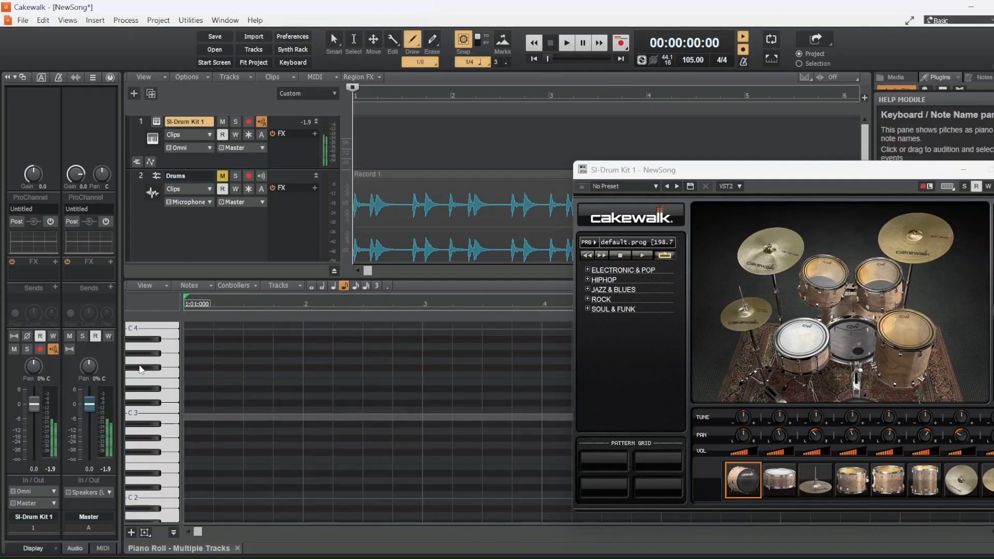
left_click(189, 366)
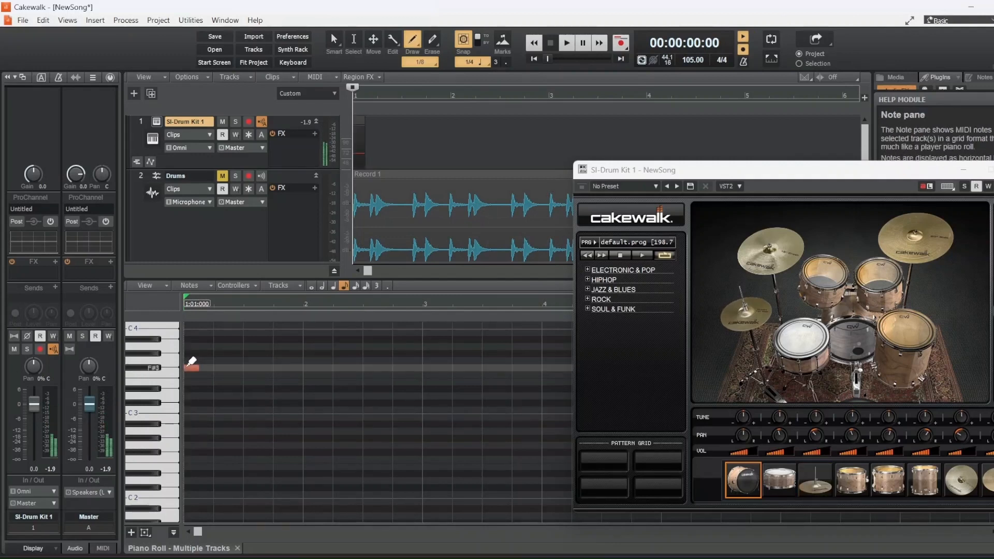
left_click(217, 367)
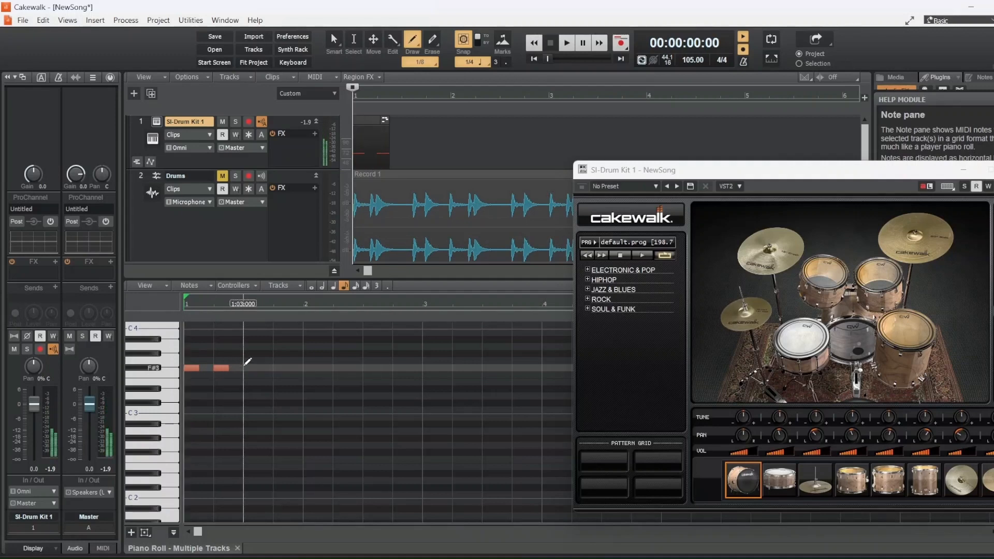
left_click(246, 366)
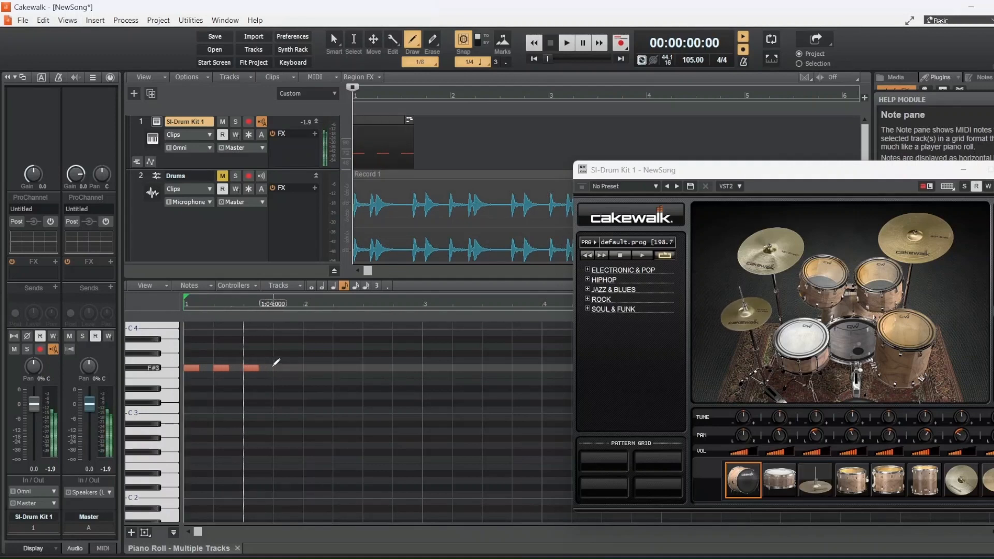
left_click(275, 366)
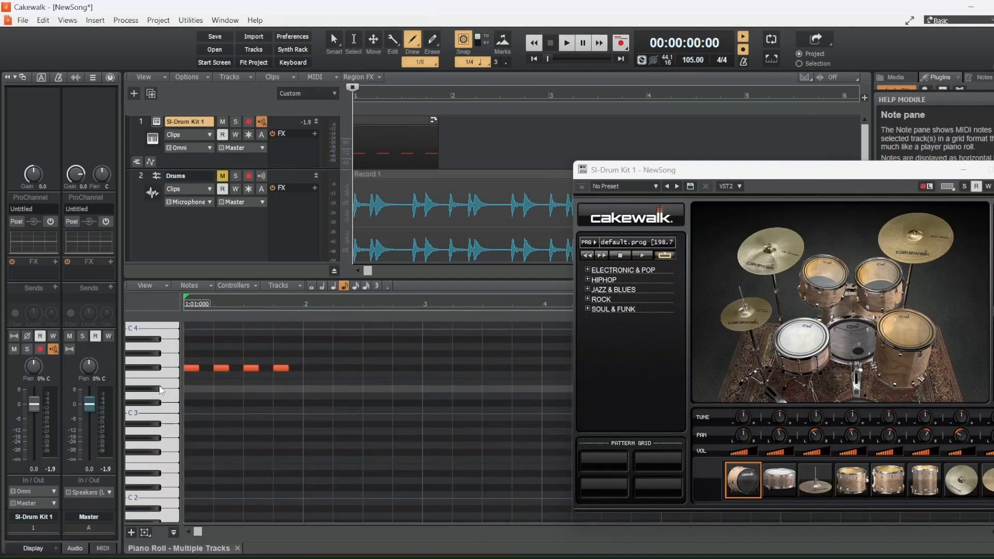
left_click(164, 384)
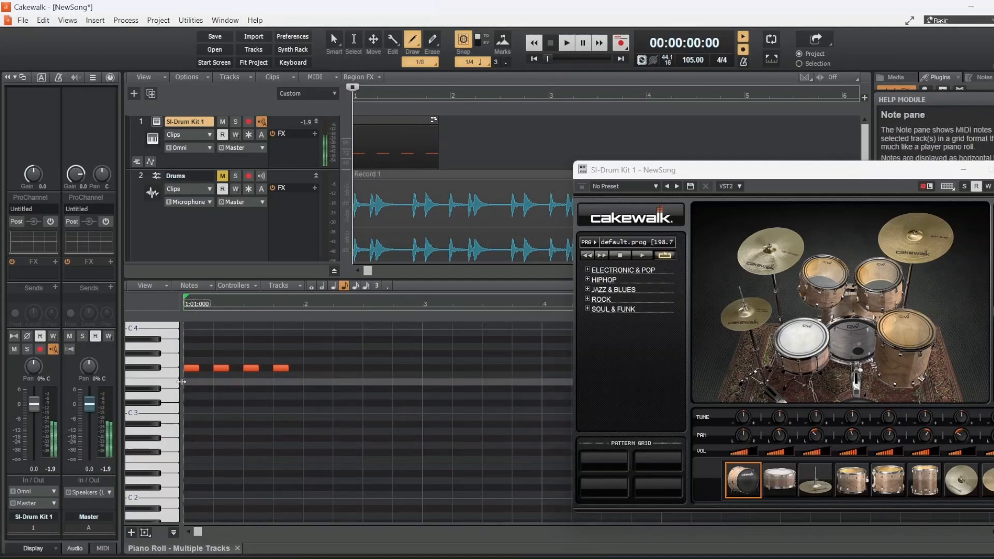
left_click(188, 382)
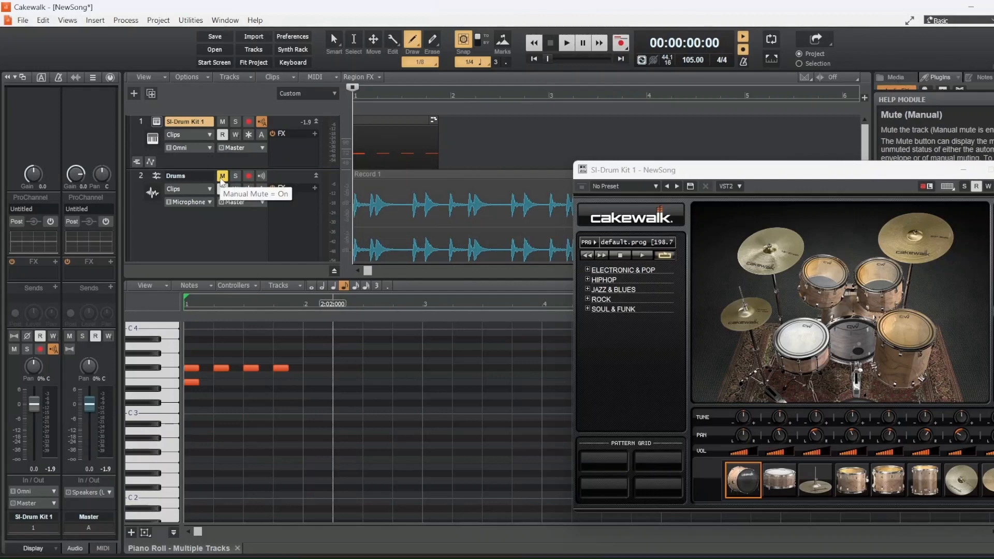
Unmute the Drums, Bass and Keys tracks
scroll(229, 192, "down", 3)
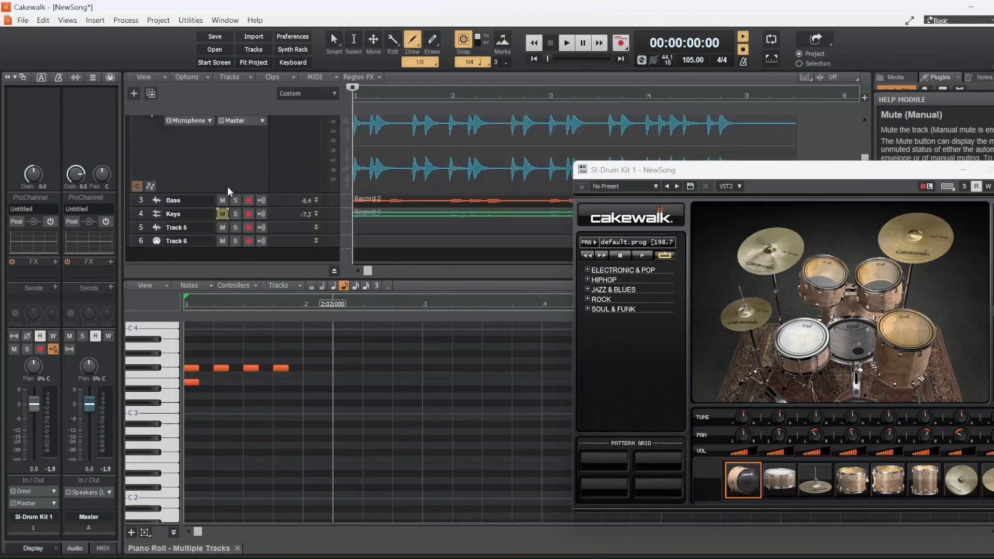
scroll(251, 191, "up", 3)
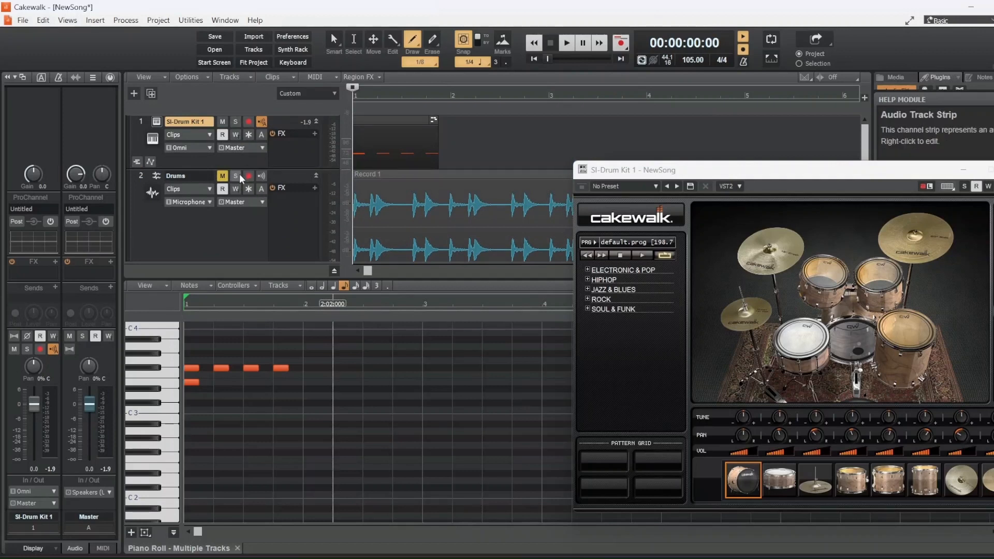
scroll(241, 178, "down", 1)
left_click(223, 134)
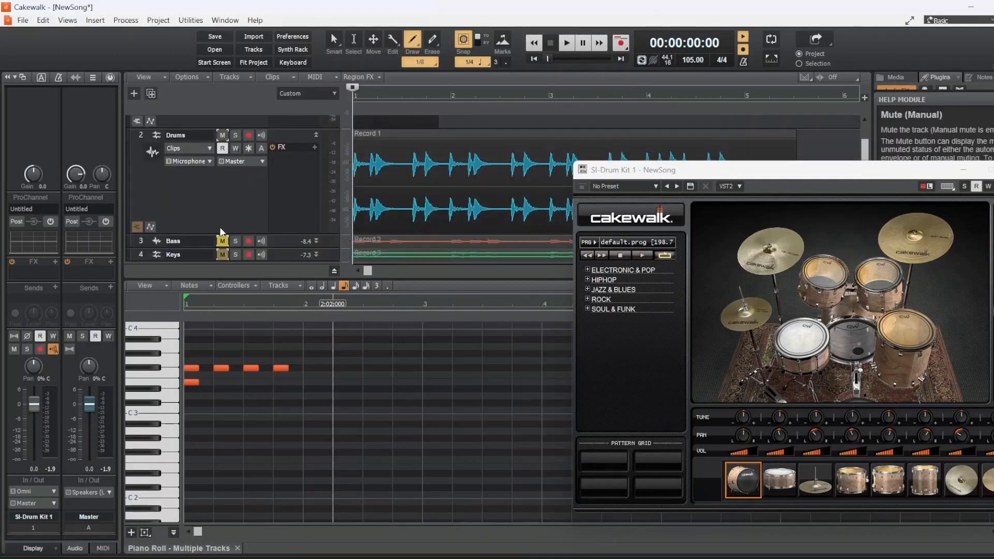
left_click(222, 241)
left_click(222, 255)
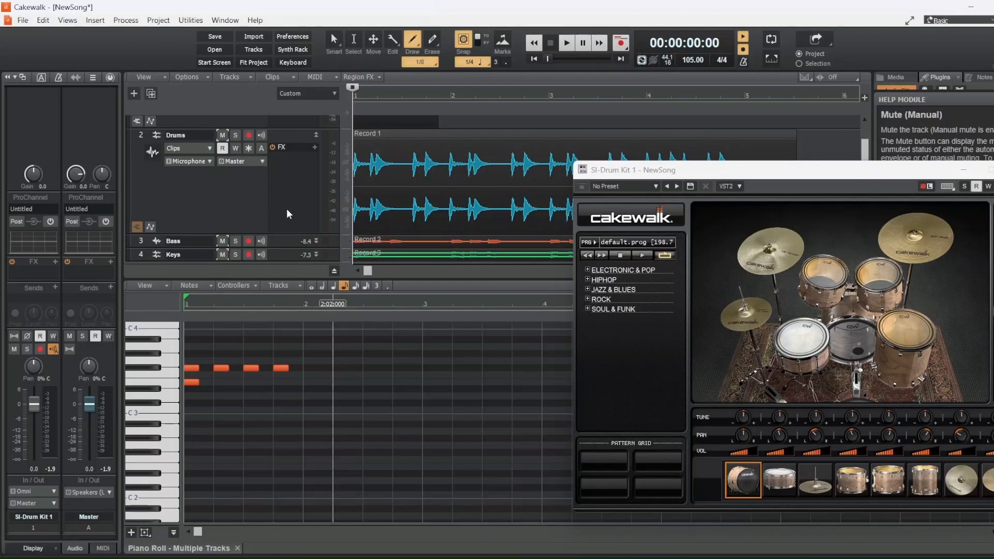
Solo the SI-Drum Kit 1 track and play back its one-bar pattern
scroll(308, 220, "up", 1)
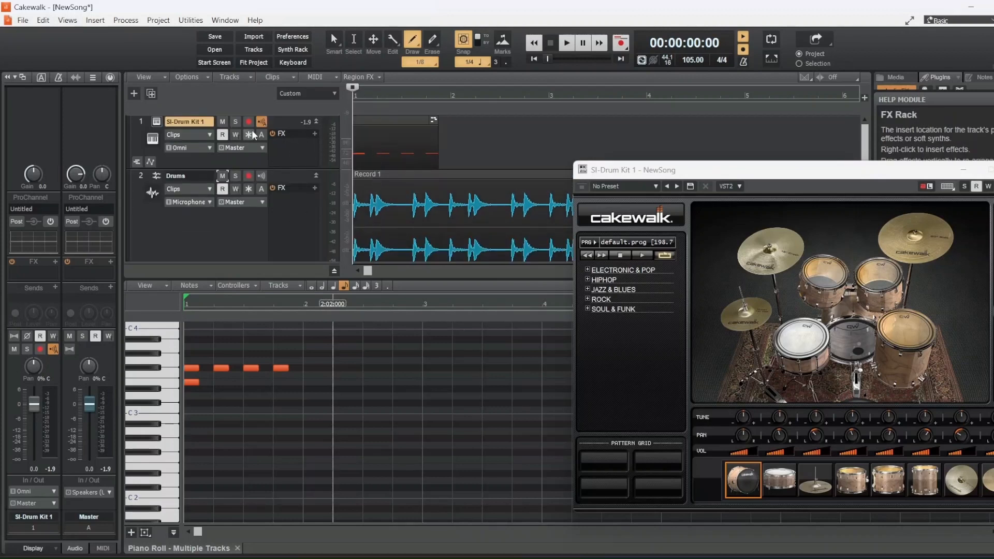
left_click(236, 121)
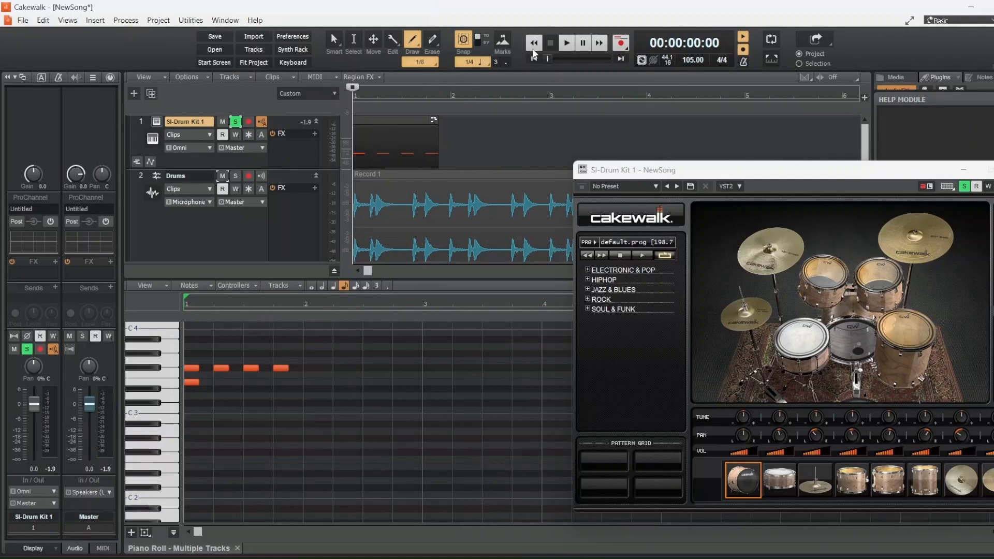
left_click(573, 45)
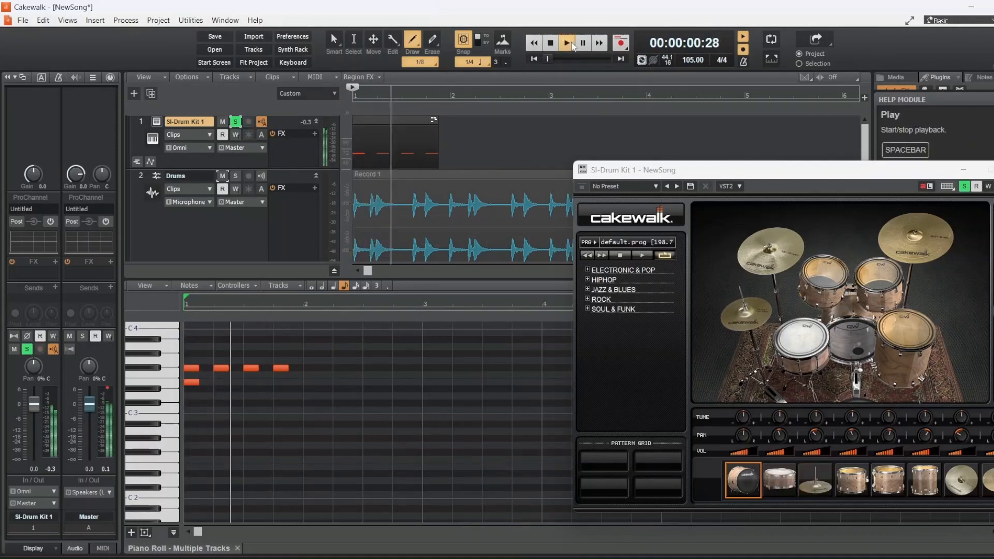
left_click(551, 43)
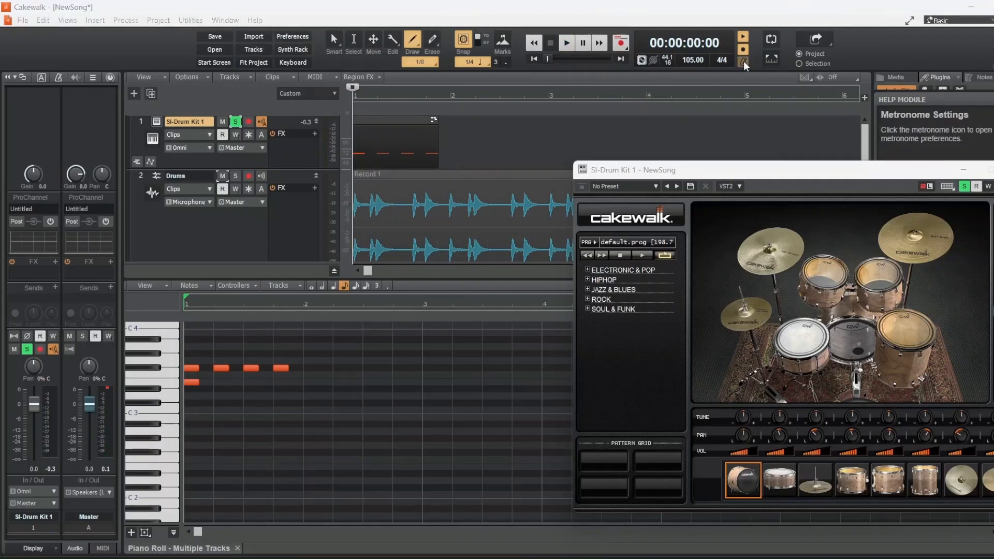
Apply the metronome settings in Preferences and confirm with OK
left_click(744, 62)
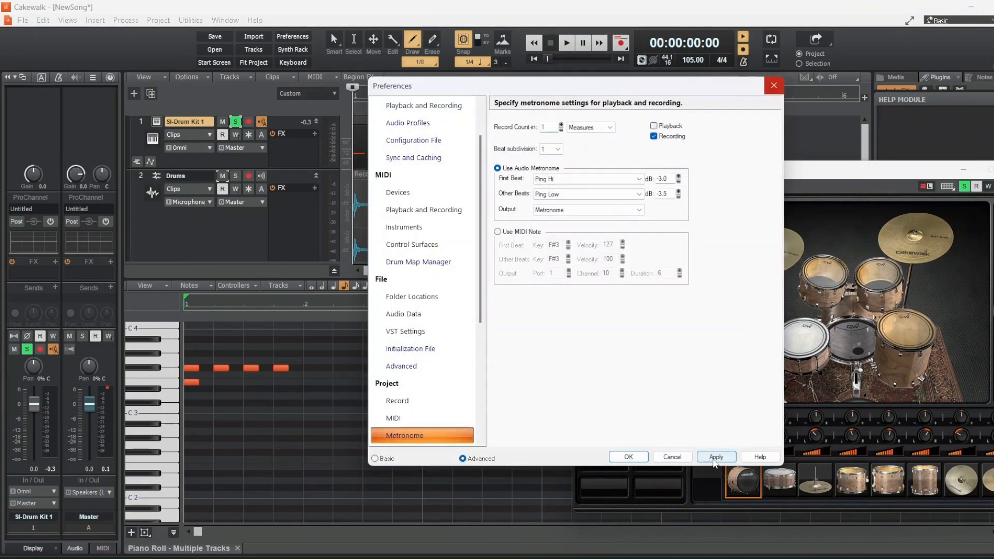
left_click(715, 456)
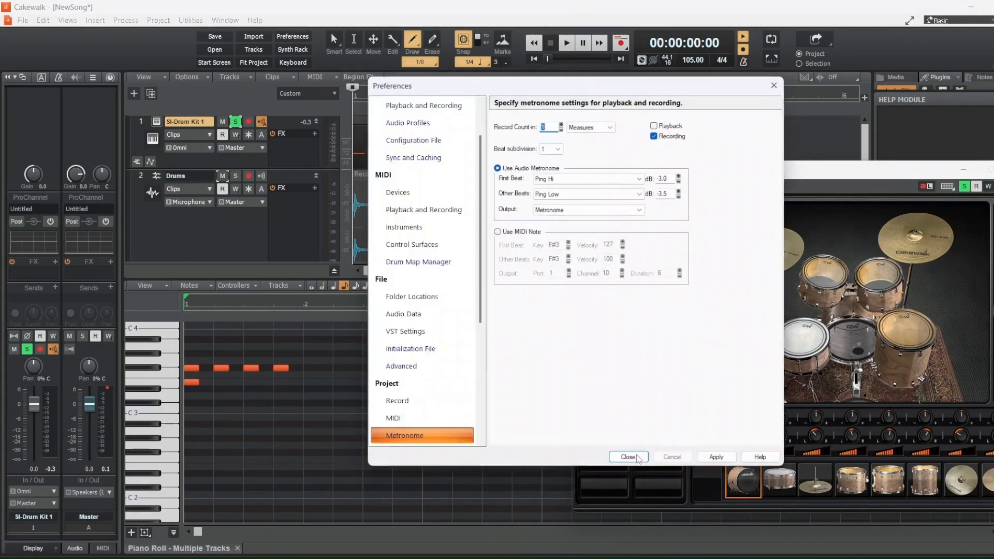
left_click(628, 456)
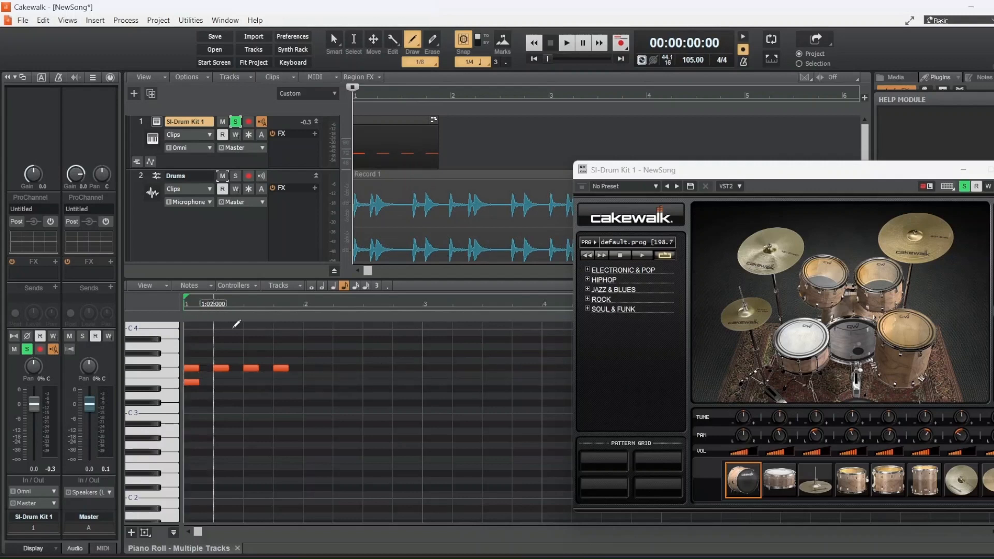
Play the drum pattern again, then close the SI-Drum Kit synth window
left_click(567, 43)
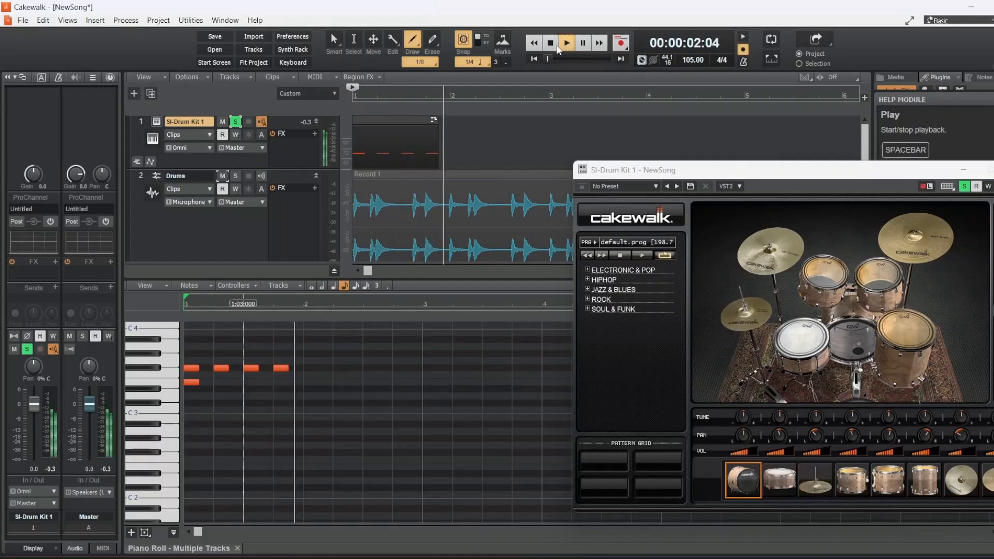
left_click(550, 43)
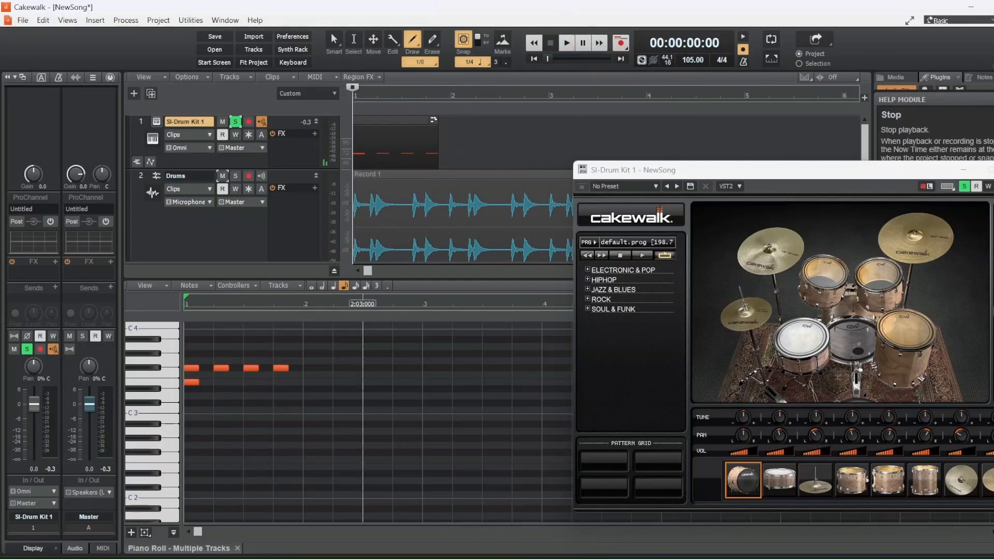
left_click(964, 174)
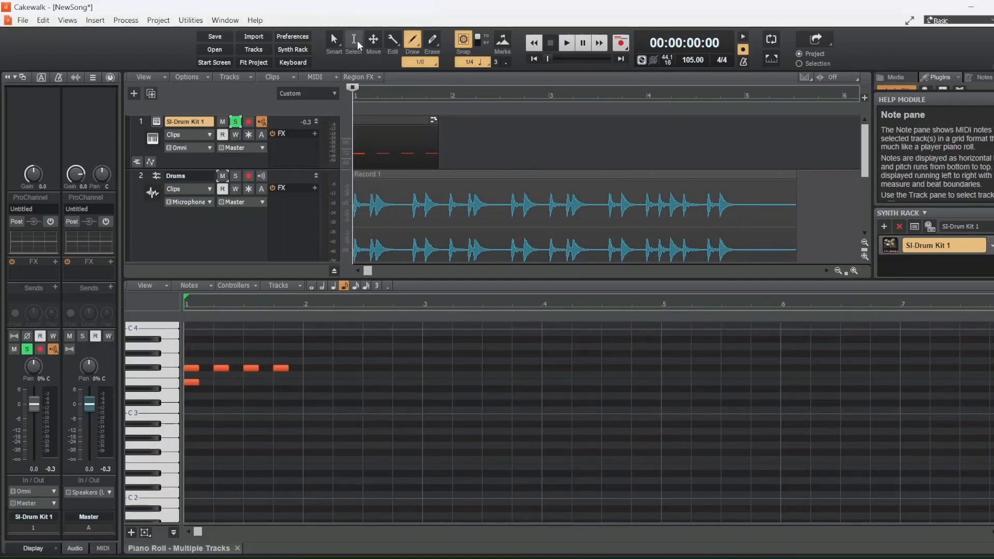
Select all five notes in measure 1 and copy them
left_click(355, 41)
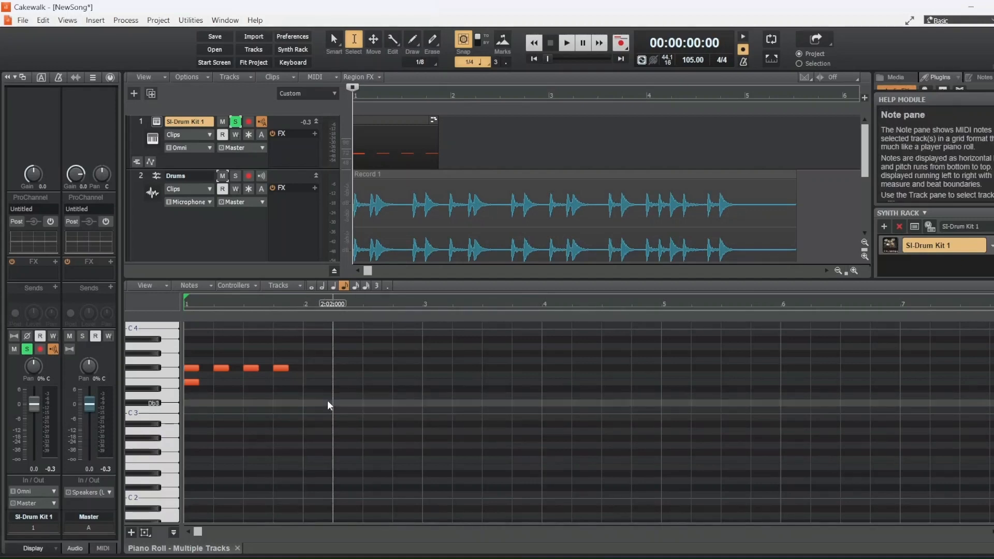
left_click_drag(314, 397, 176, 361)
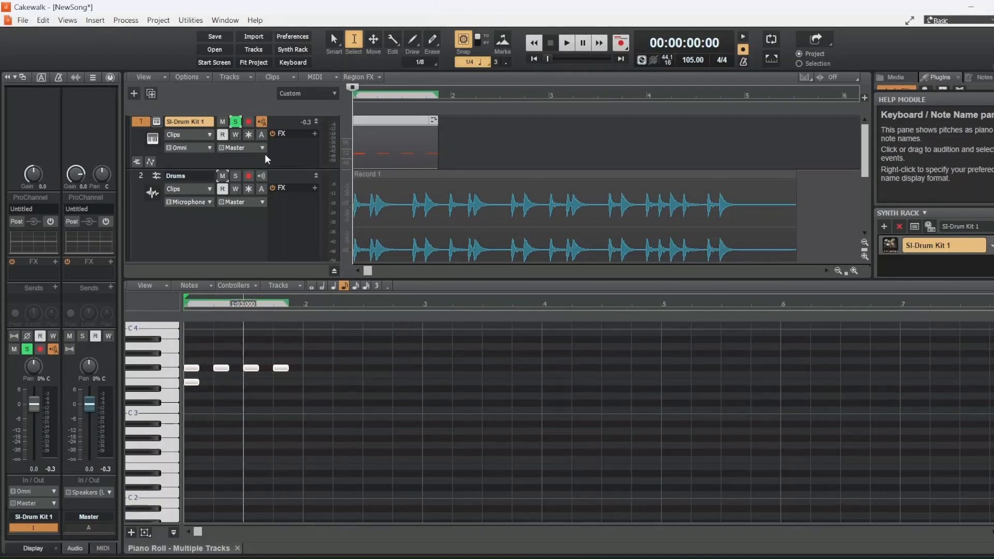
left_click(40, 23)
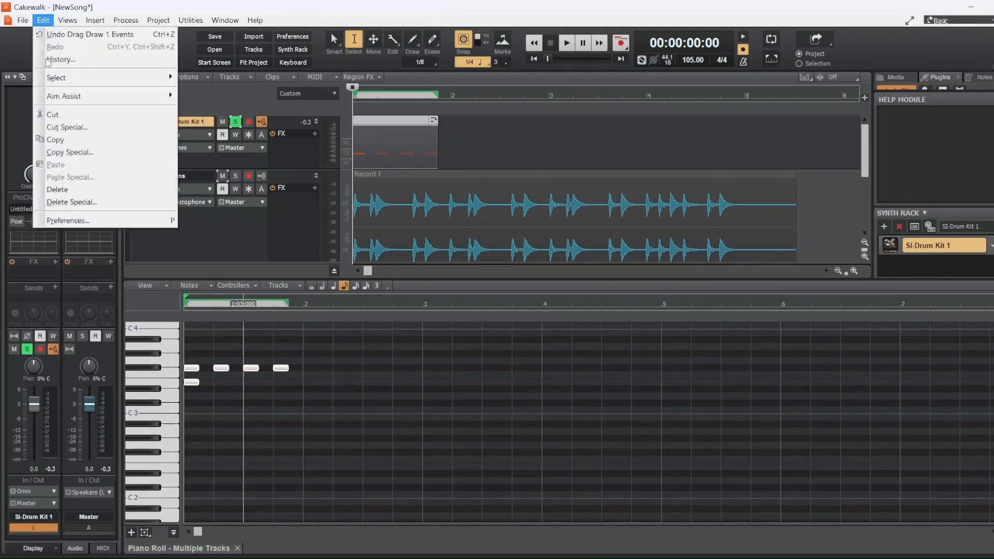
left_click(54, 139)
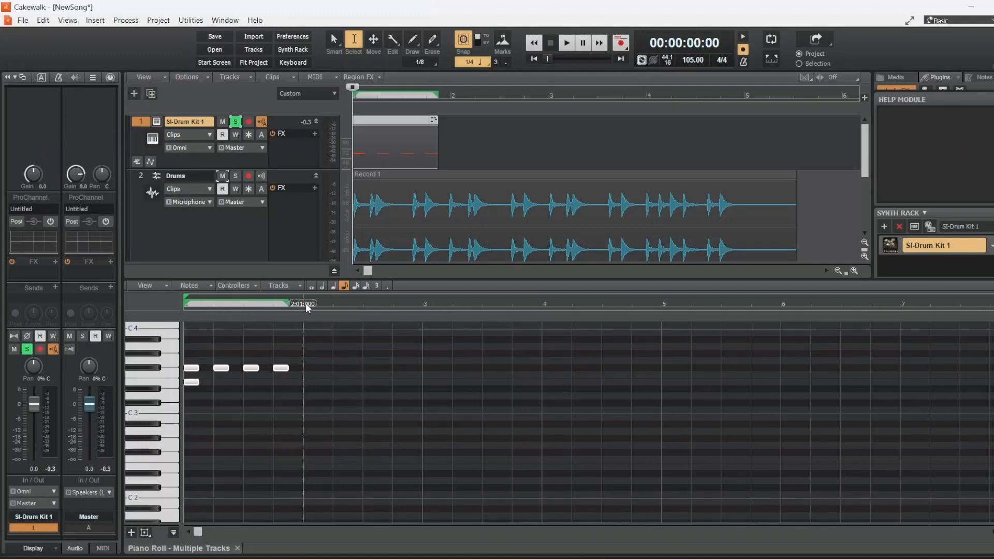
Paste the copied drum pattern at bars 2, 3, 4, 5 and 6
left_click(306, 306)
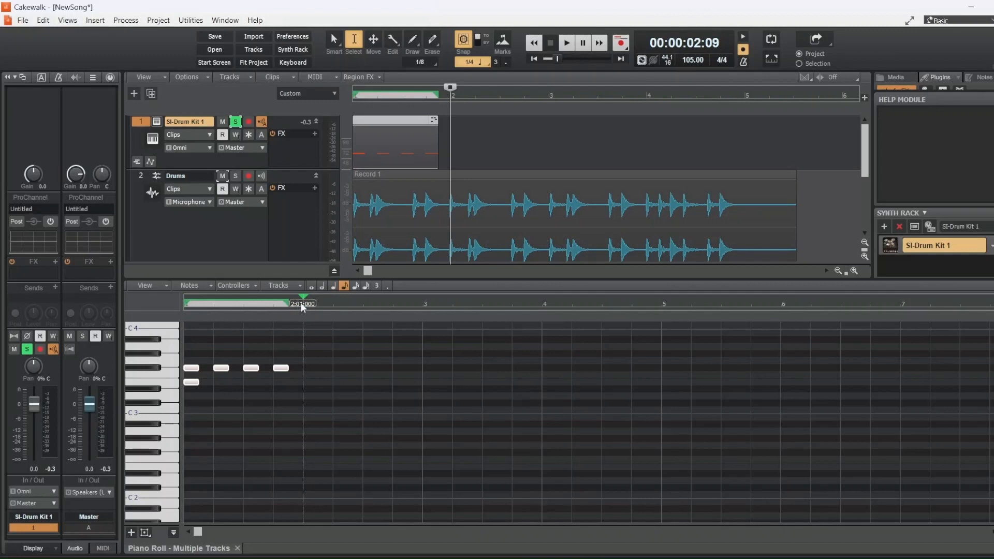
key("ctrl+v")
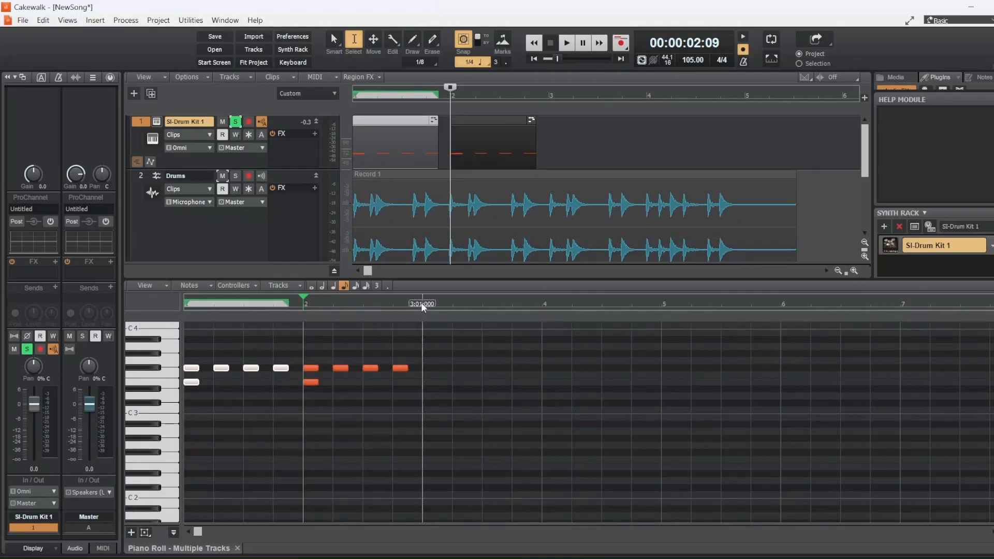
left_click(423, 305)
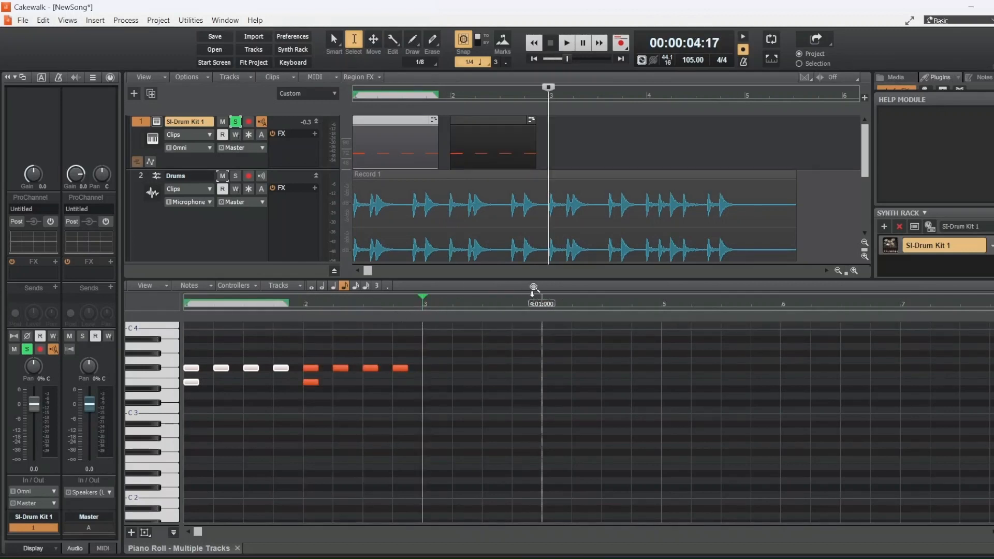
key("ctrl+v")
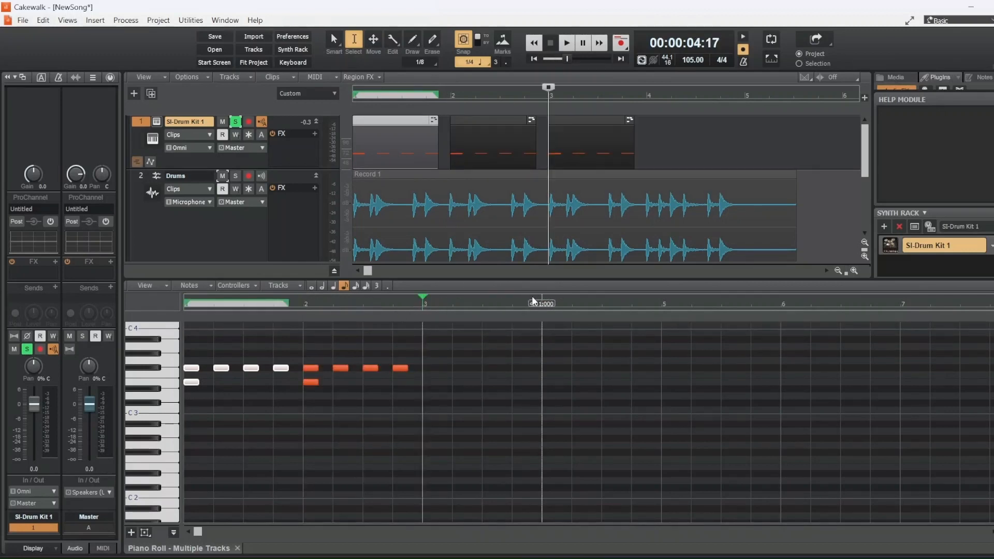
left_click(543, 305)
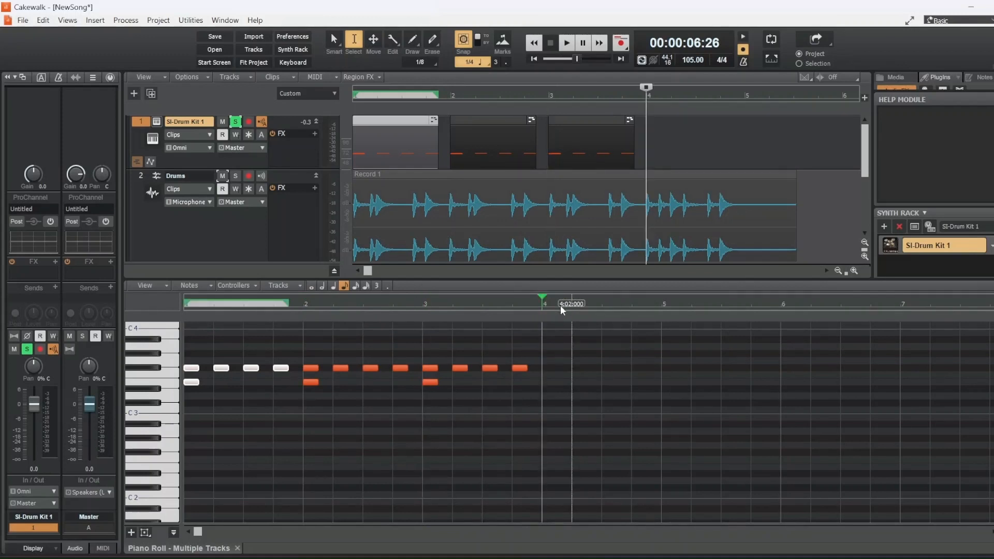
key("ctrl+v")
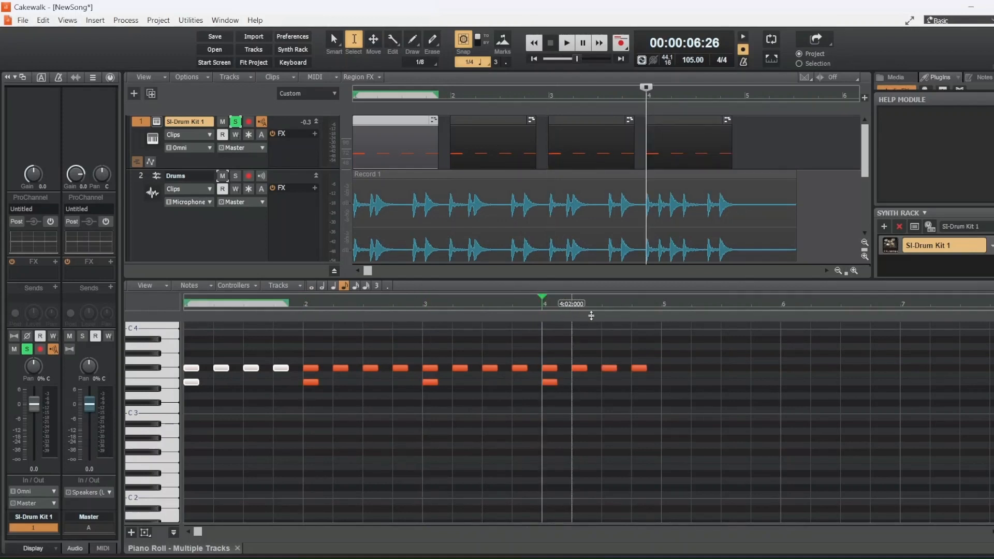
left_click(663, 306)
key("ctrl+v")
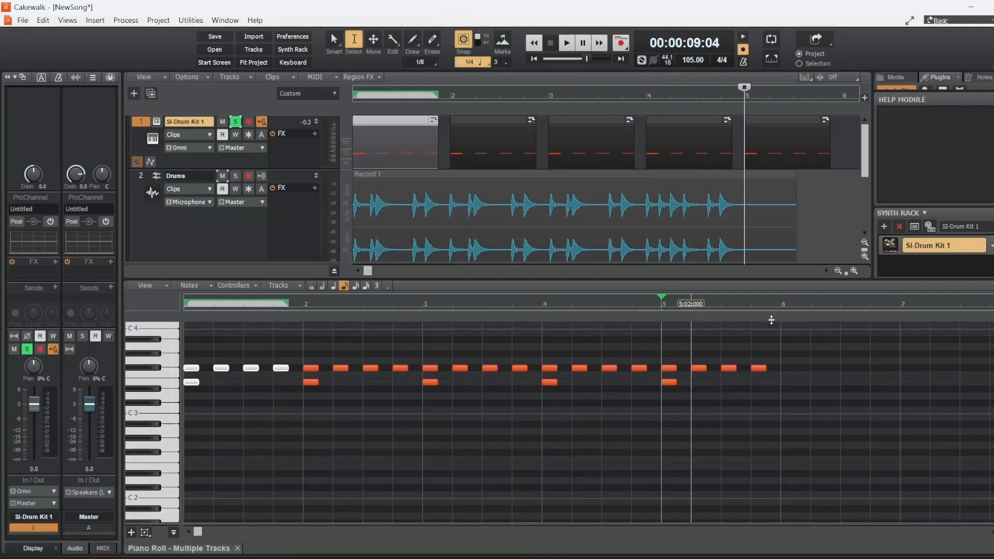
left_click(786, 309)
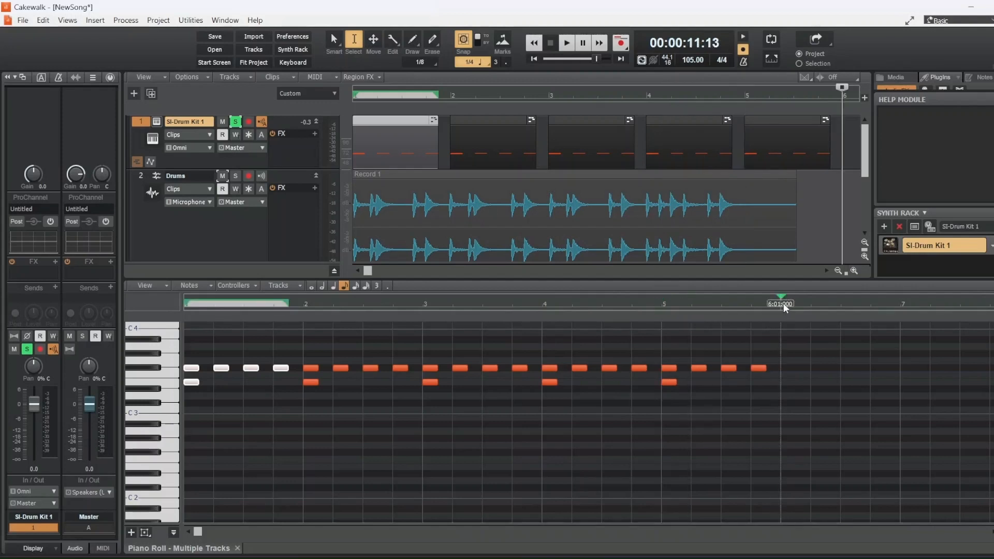
key("ctrl+v")
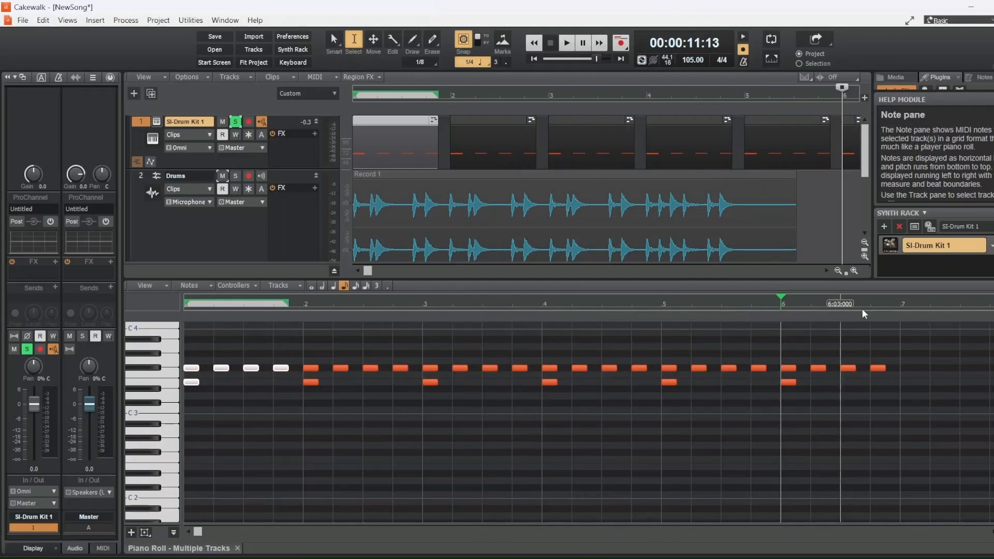
Zoom out the track view and turn off Solo on SI-Drum Kit 1
left_click_drag(846, 272, 829, 273)
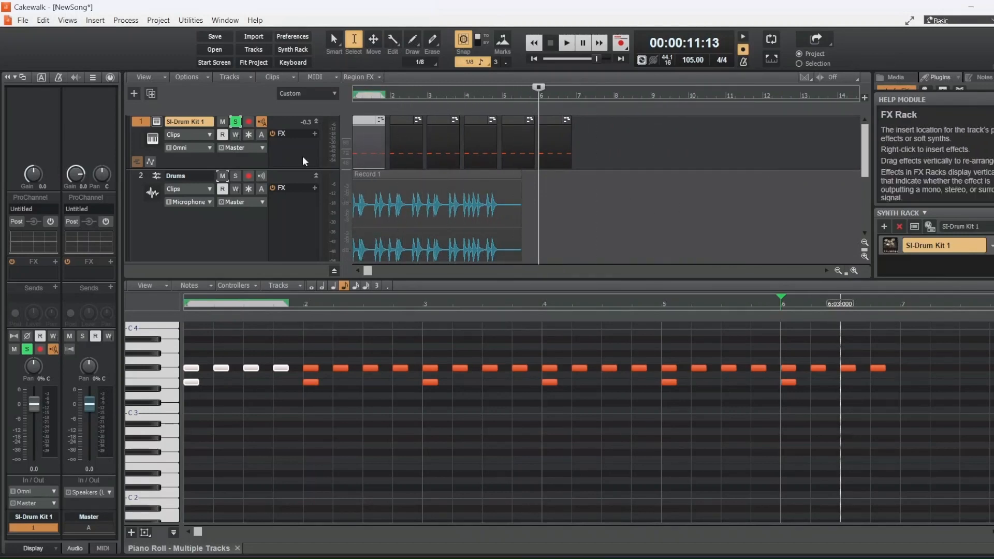
left_click(235, 122)
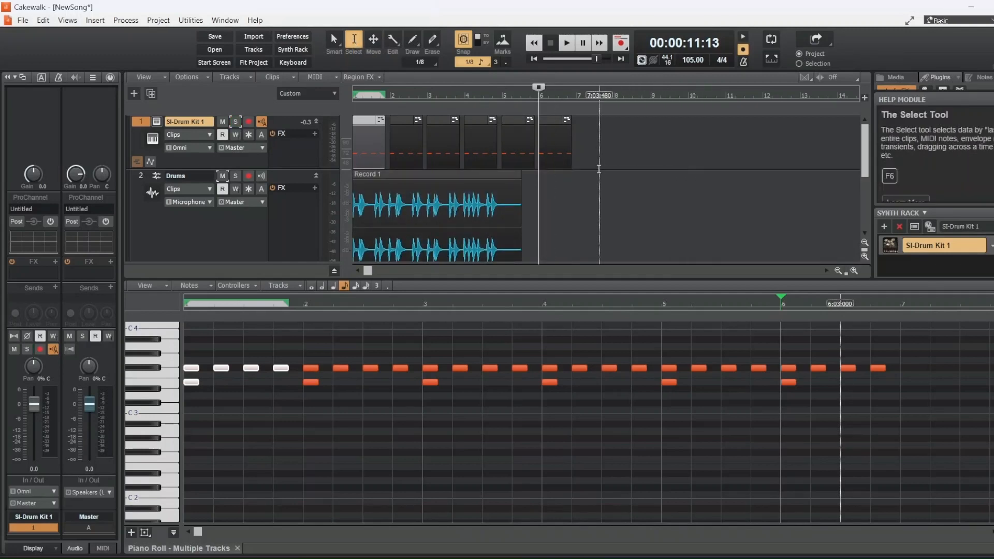
left_click(600, 164)
Bounce the six drum pattern clips into a single clip
left_click_drag(404, 134, 341, 130)
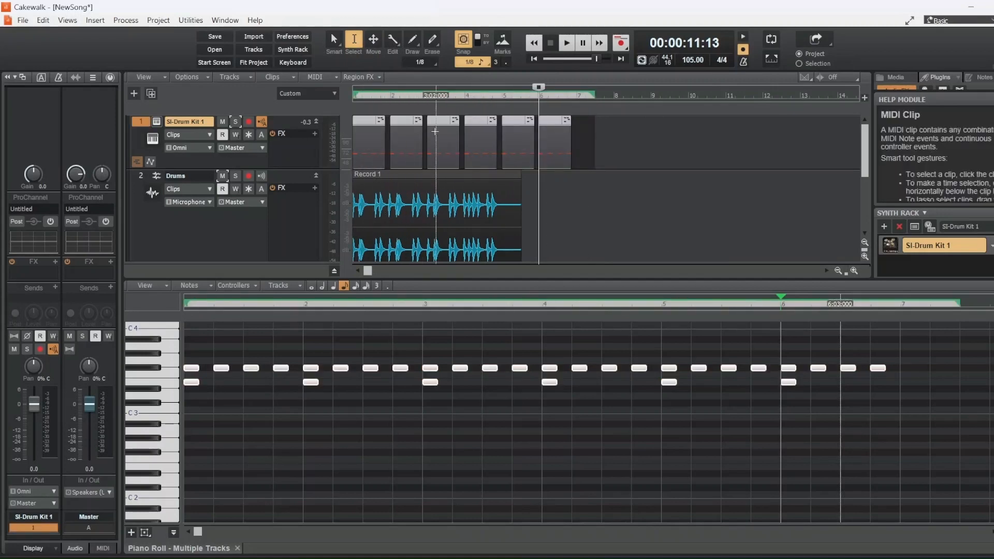
right_click(435, 130)
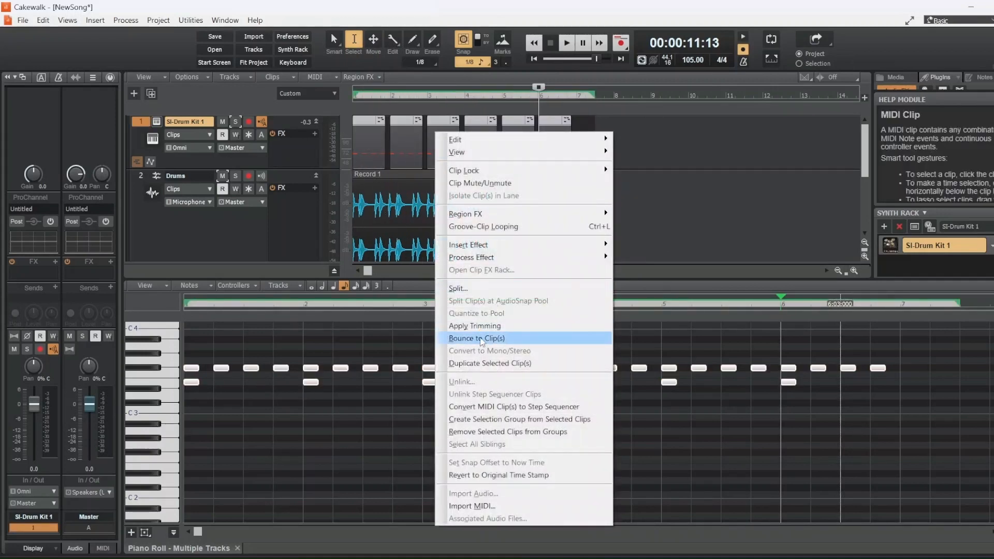
left_click(482, 339)
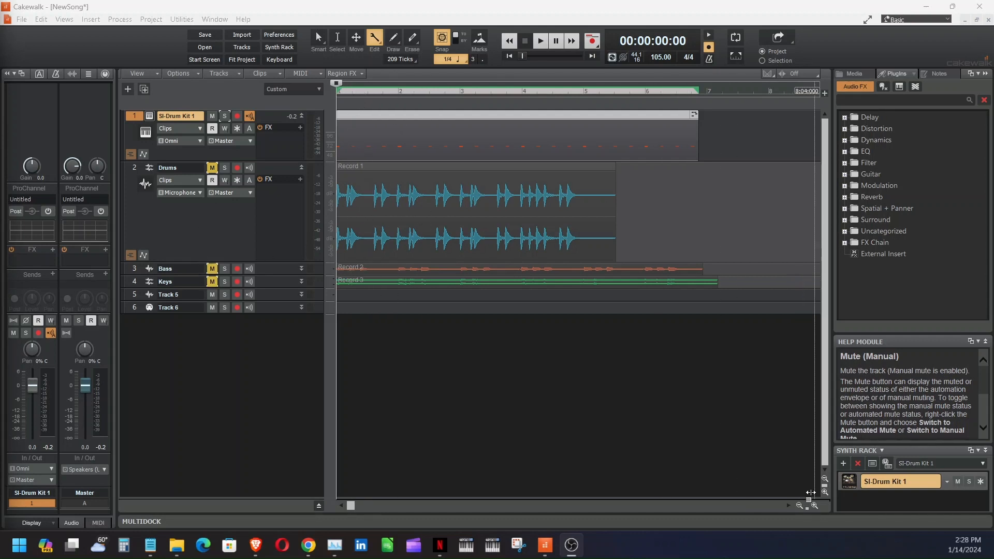
Set the snap resolution to 1/16 and zoom in tightly on the first Drums hit
left_click_drag(811, 492, 772, 491)
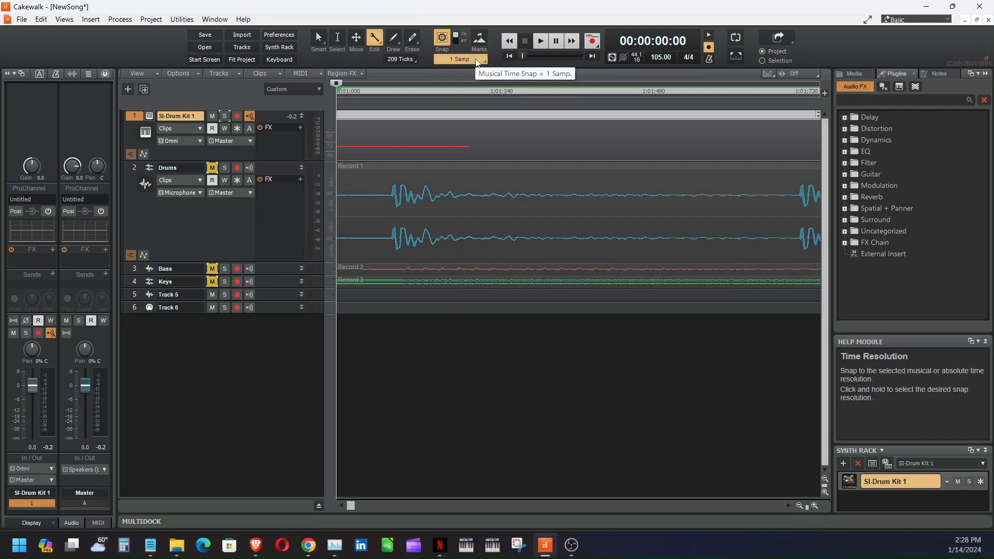
left_click(466, 59)
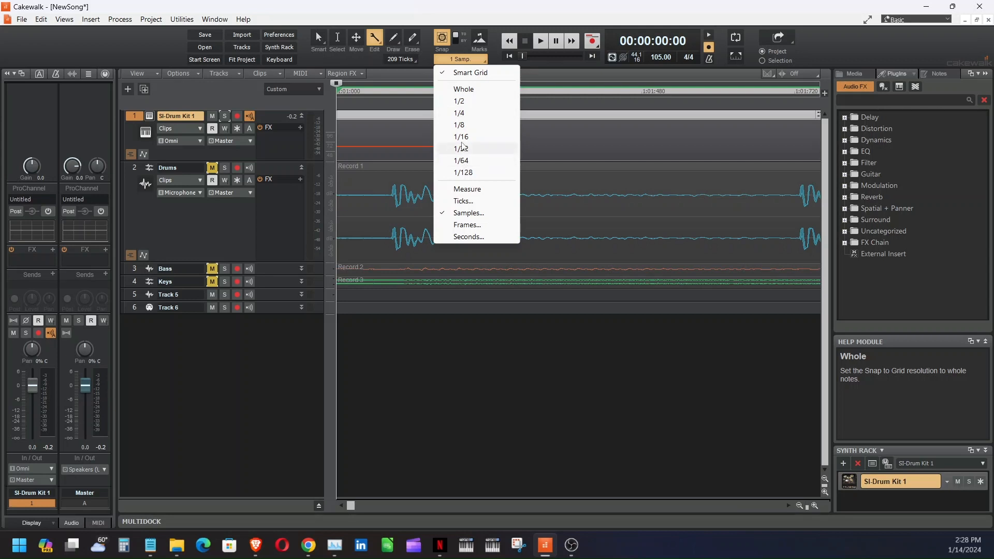
left_click(462, 137)
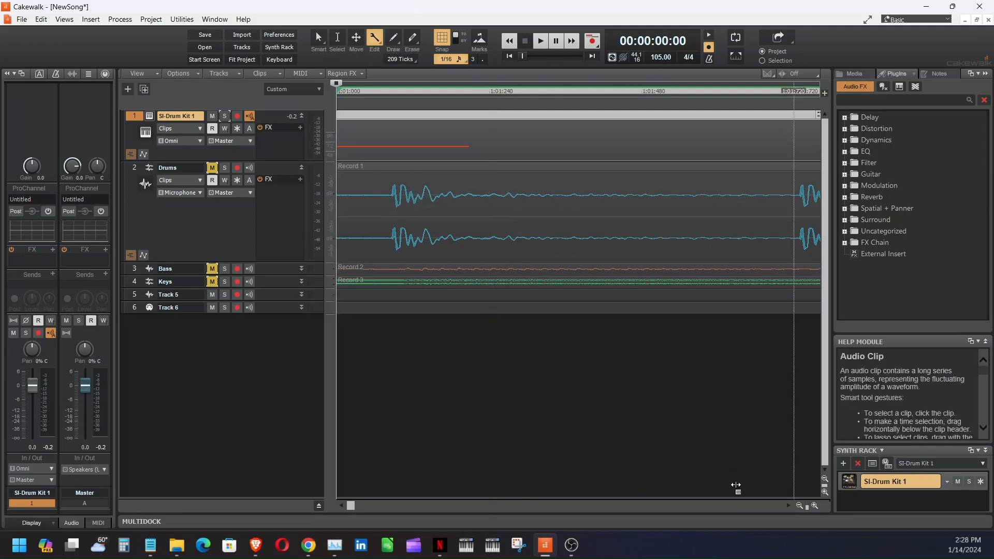
left_click_drag(805, 511, 776, 496)
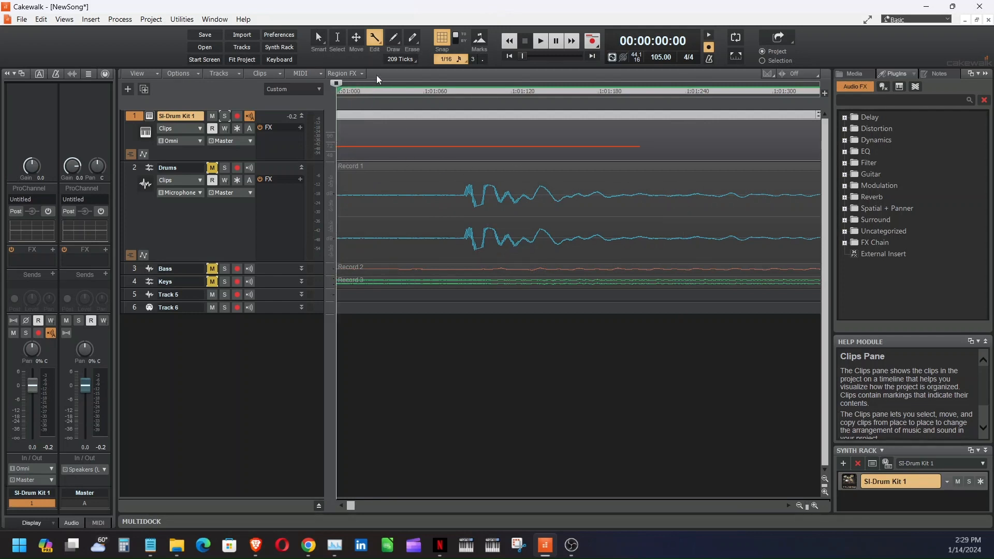
Turn grid snapping off
left_click(443, 37)
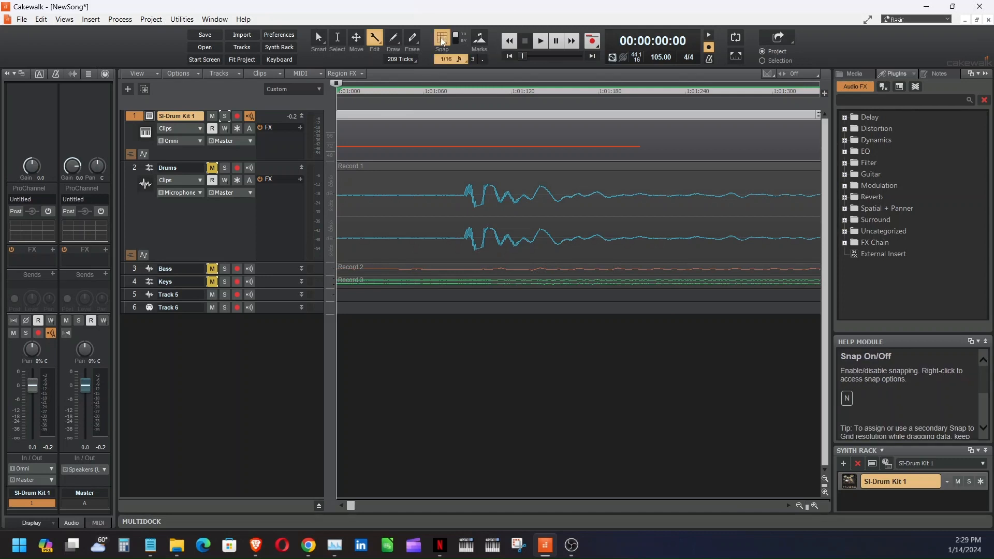
left_click(440, 37)
left_click(441, 39)
left_click(440, 39)
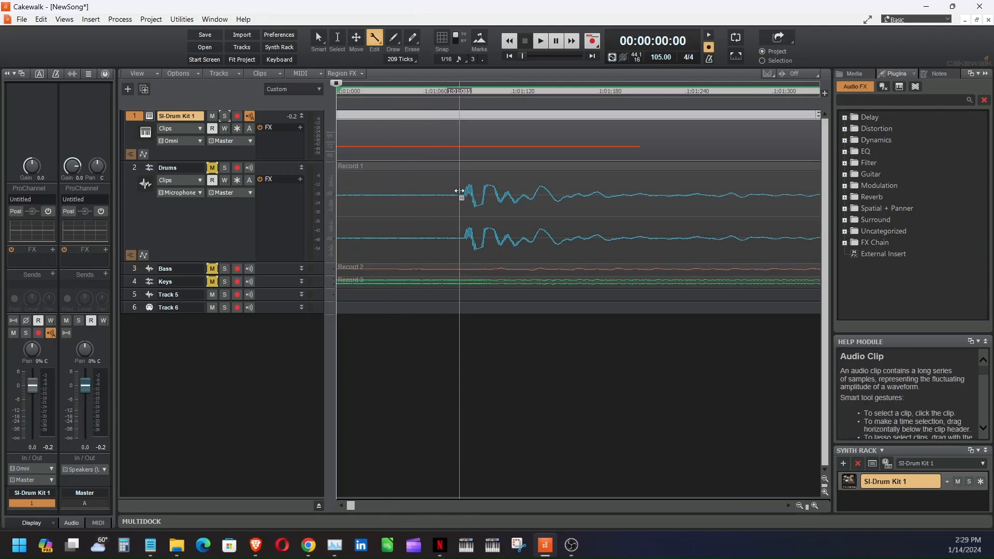
Split the Drums Record 1 clip at 1:01:095, just before the first hit
left_click(461, 89)
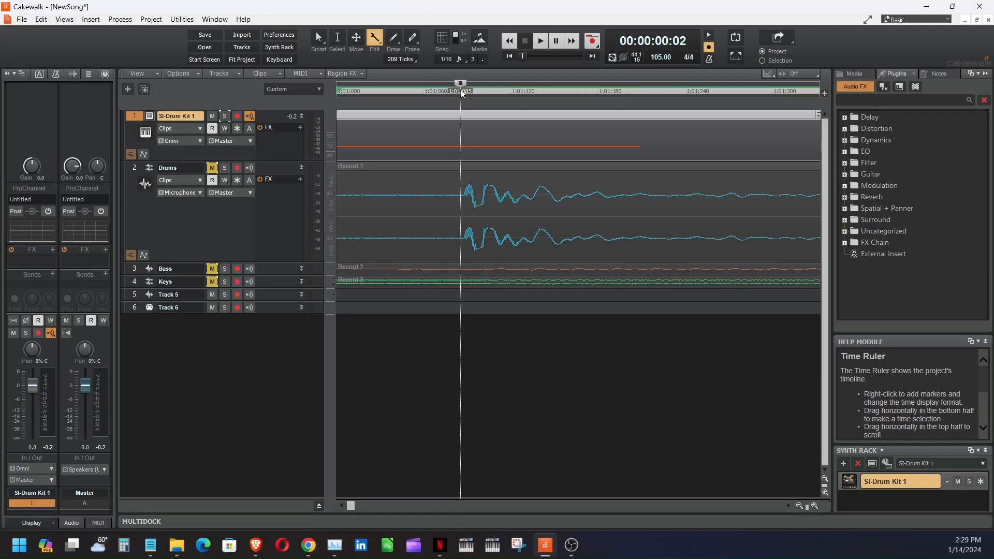
right_click(456, 212)
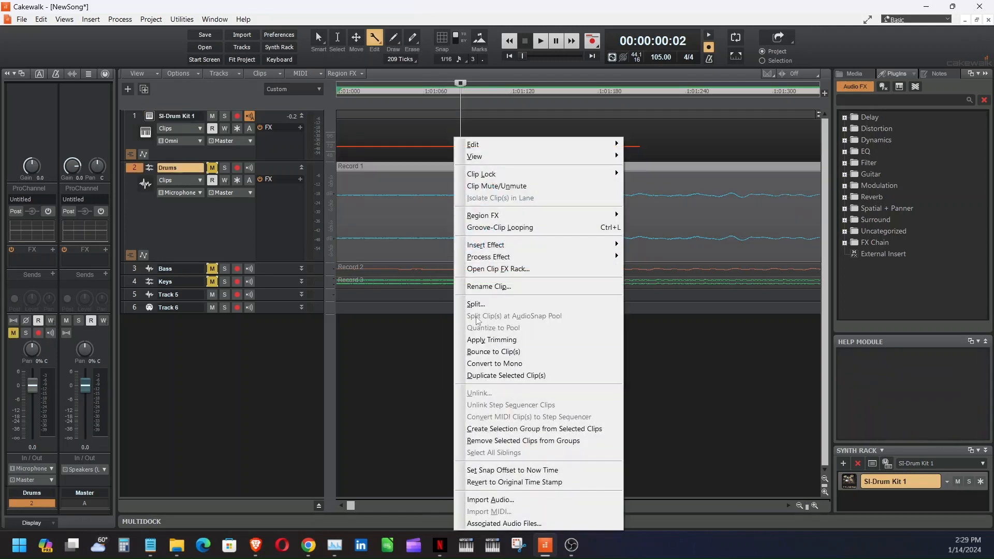
left_click(476, 306)
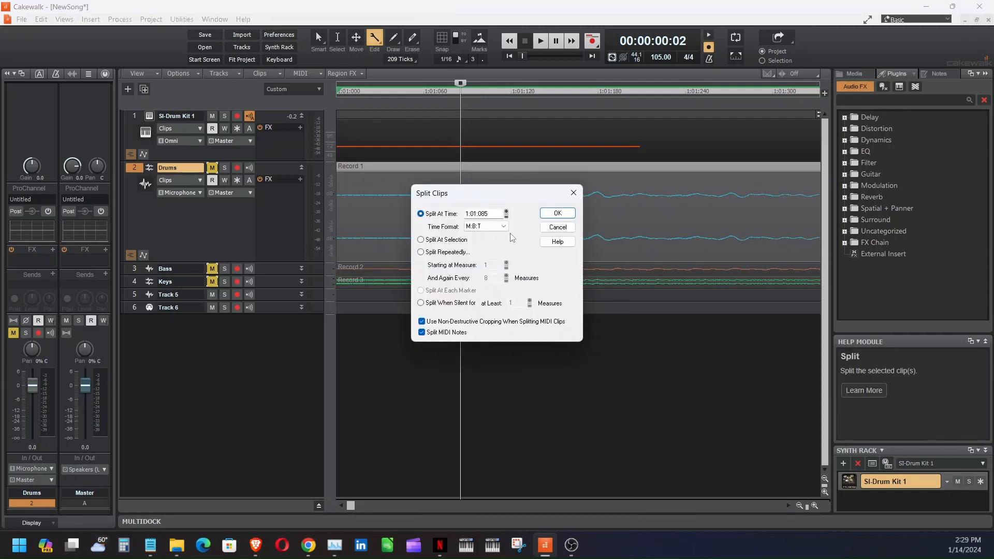
left_click(557, 213)
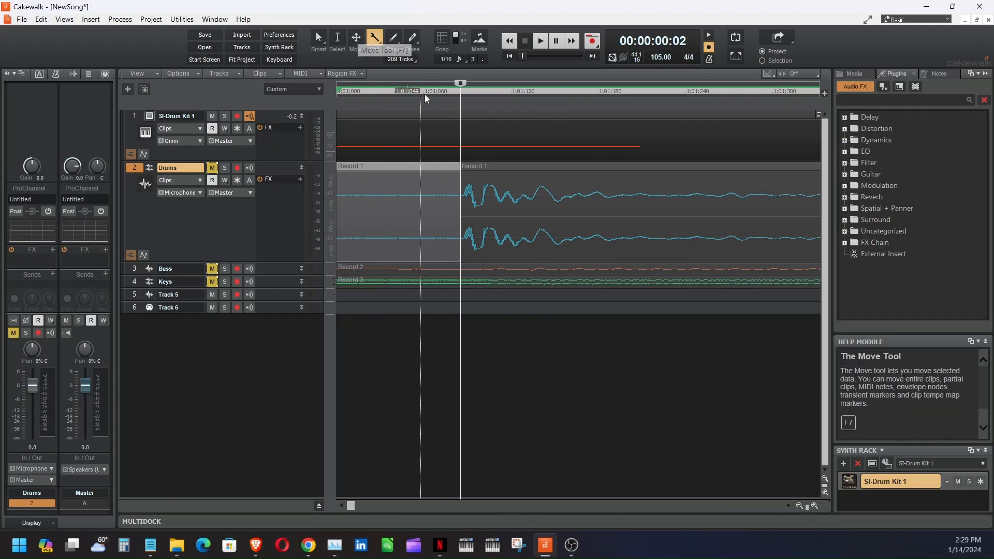
Delete the silent left piece of Record 1 that precedes the first drum hit
left_click(337, 39)
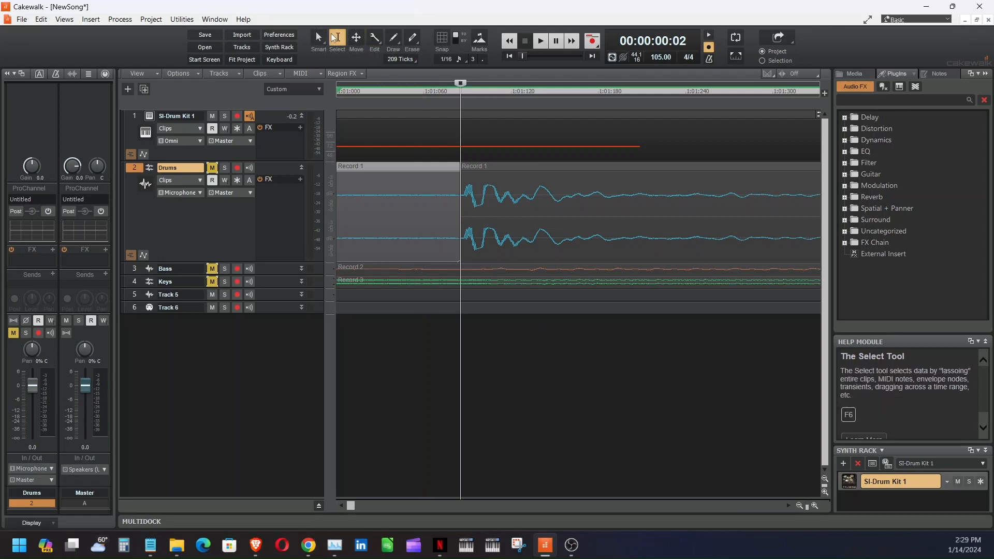
left_click(552, 197)
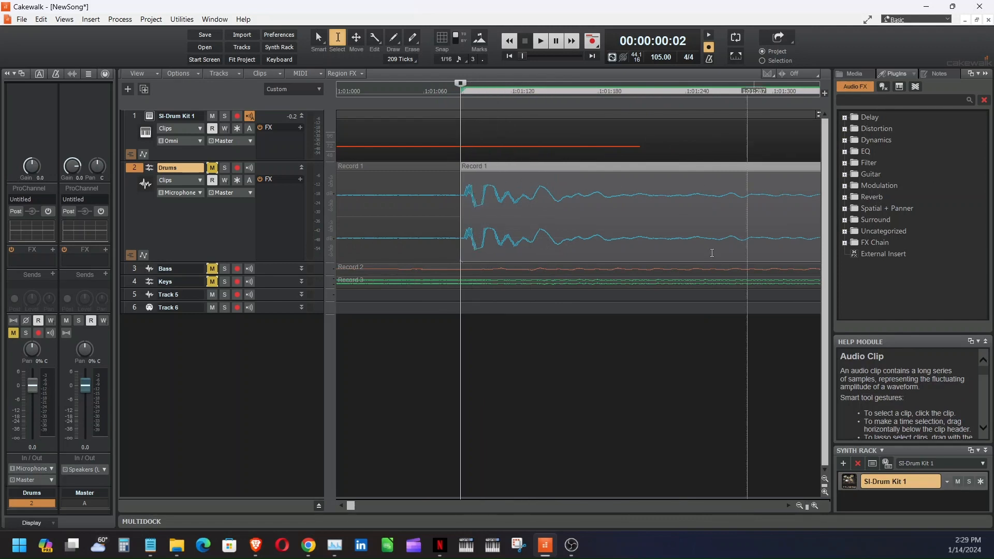
left_click(380, 211)
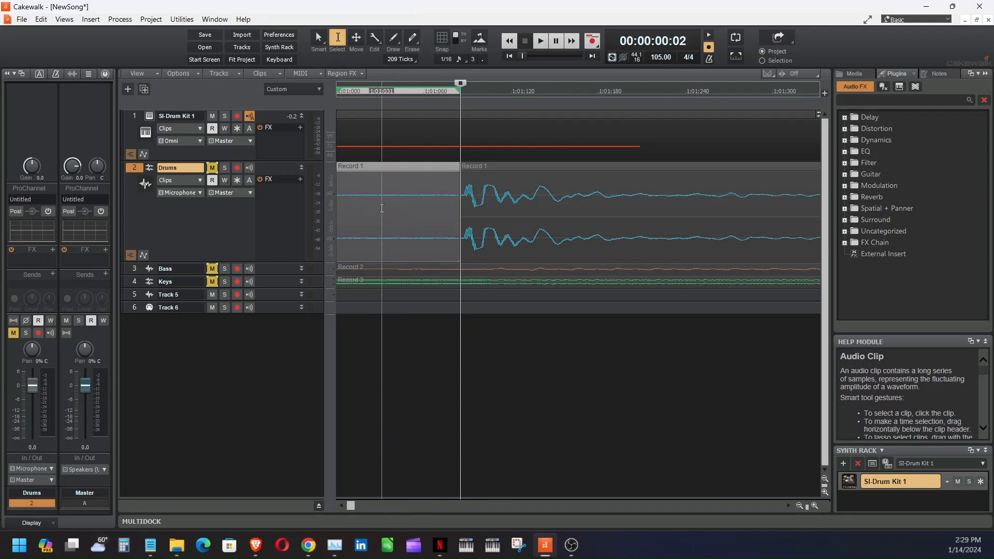
key("Delete")
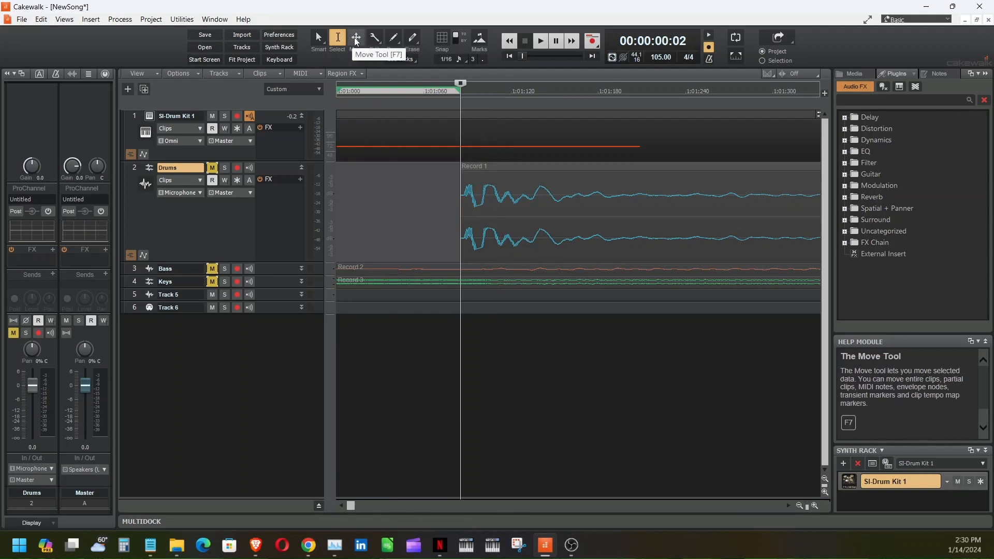
Move the trimmed Drums clip so it starts at 1:01:000, then zoom back out
left_click(516, 200)
left_click_drag(516, 199, 387, 202)
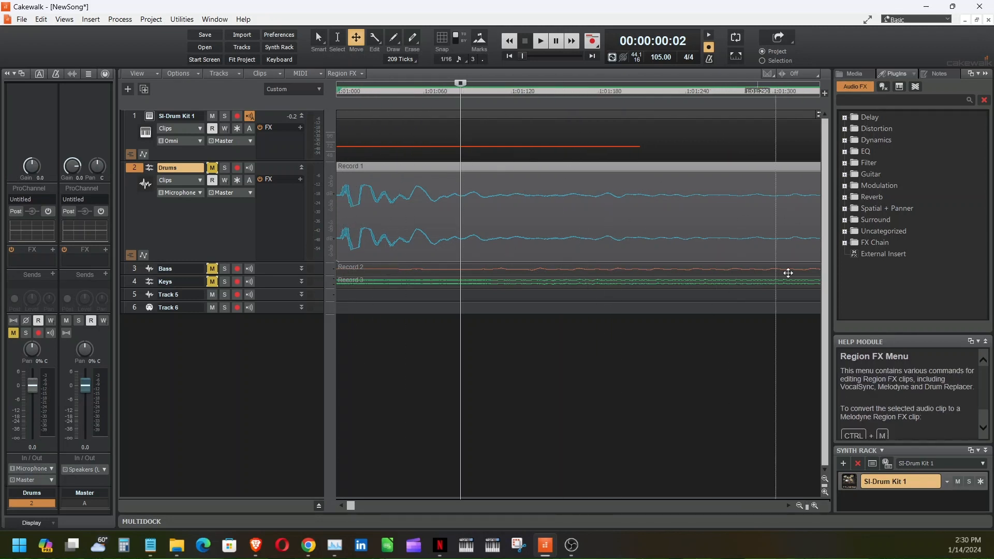
left_click_drag(807, 506, 763, 496)
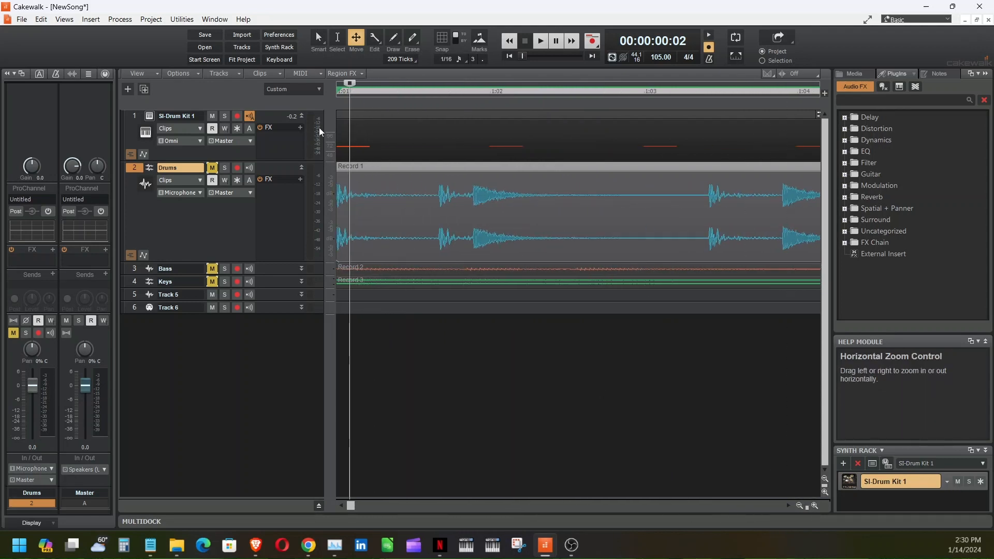